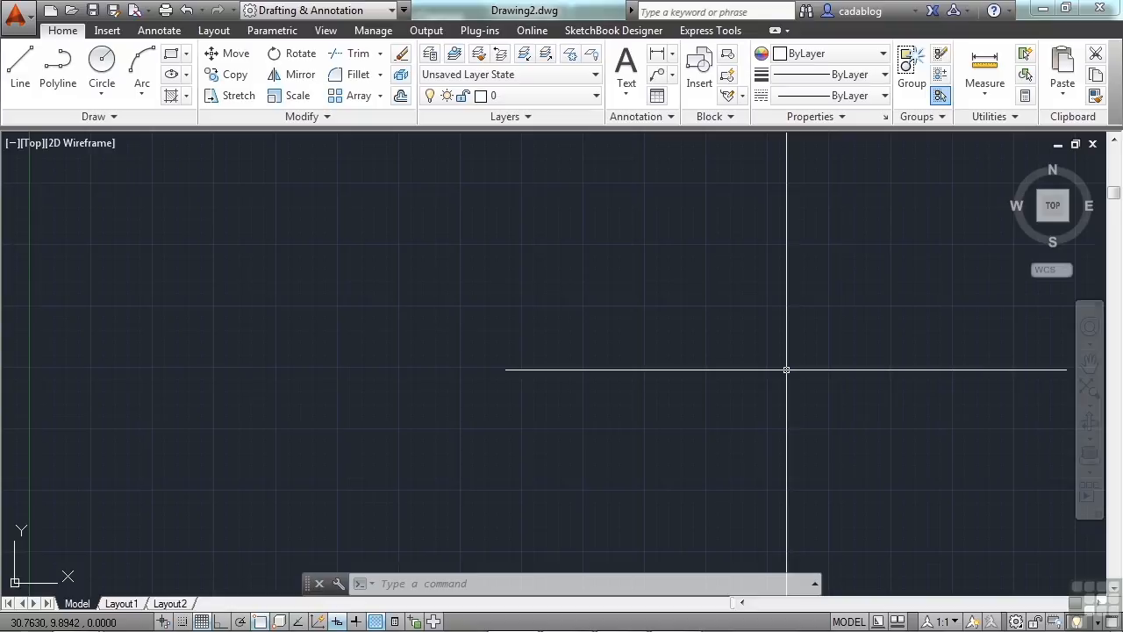
Step: Open the drawing Dimension Example.dwg from folder 10
text(open)
key(Return)
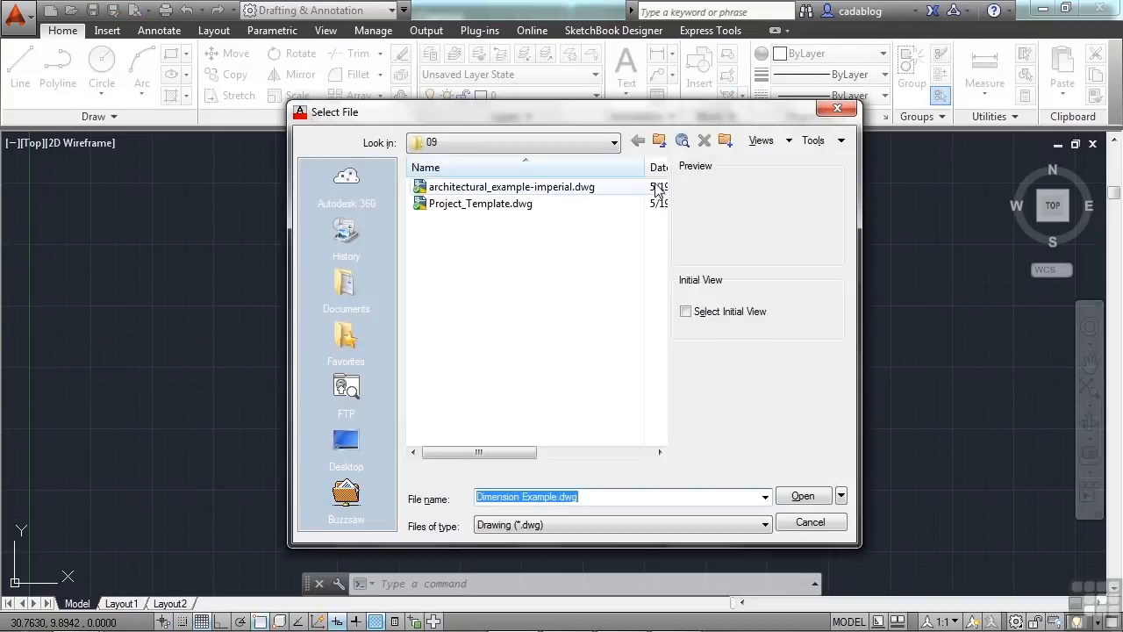
click(660, 141)
double_click(432, 301)
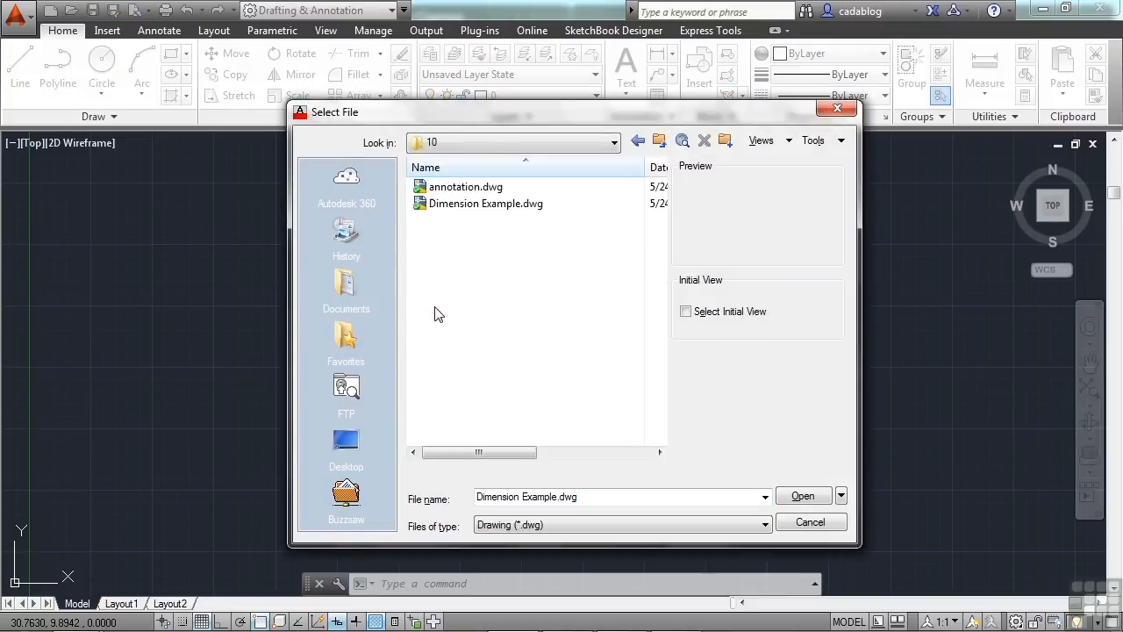
click(469, 209)
click(803, 496)
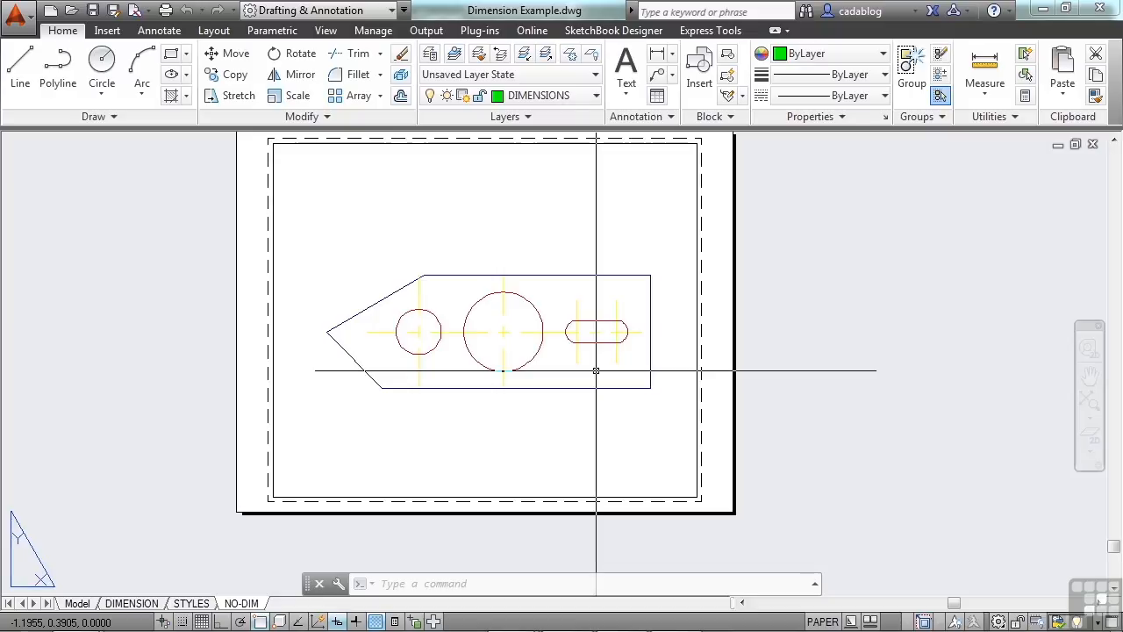
Step: Examine the plate's dimensions on the DIMENSION layout, selecting the two horizontal dimensions above the top edge and clearing the selection
click(131, 603)
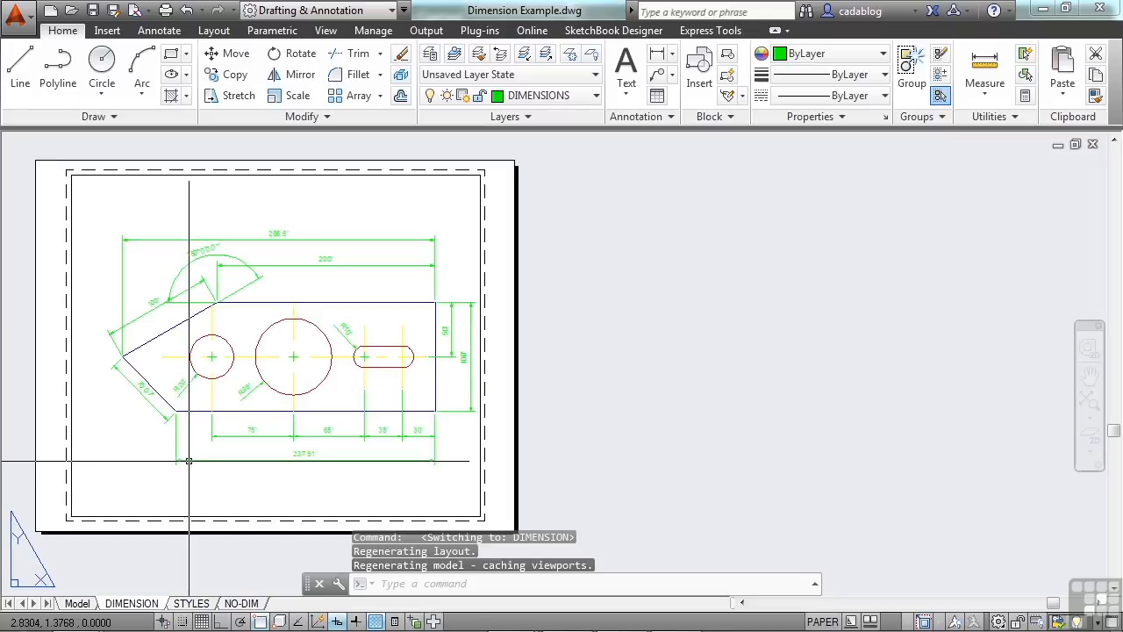
middle_drag(189, 443, 504, 442)
scroll(570, 311, up, 4)
middle_drag(582, 251, 547, 296)
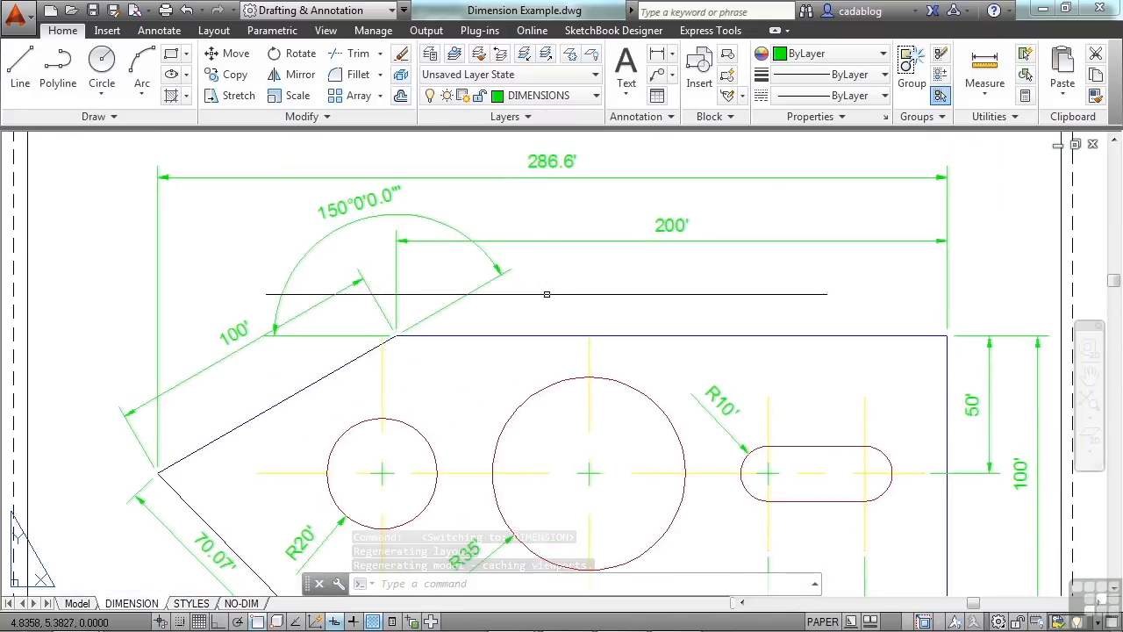
click(555, 241)
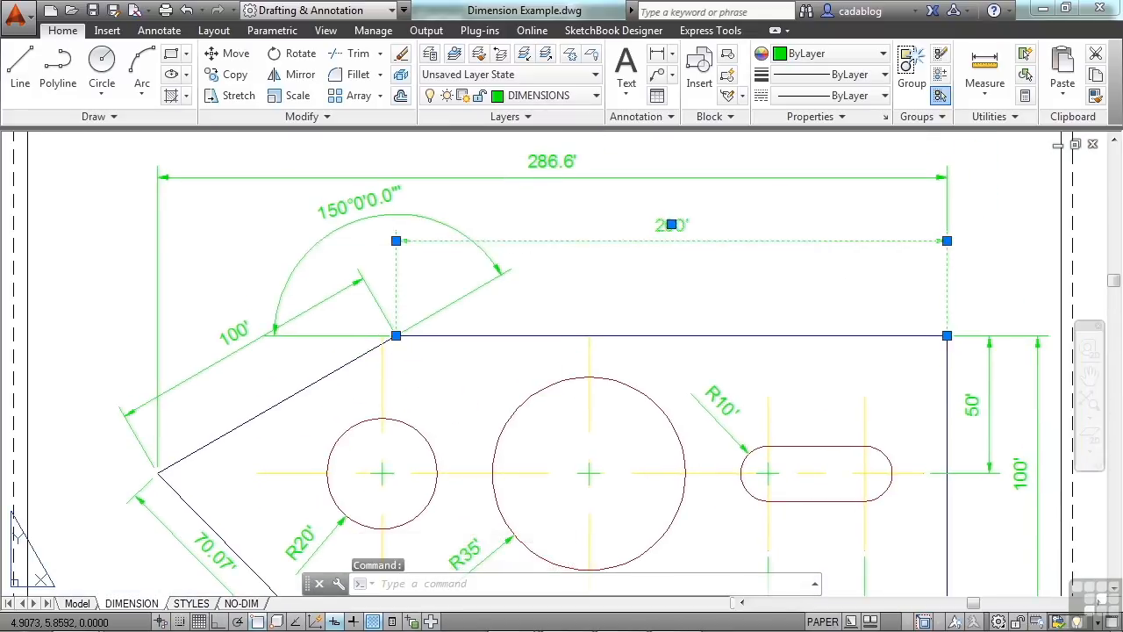
click(516, 172)
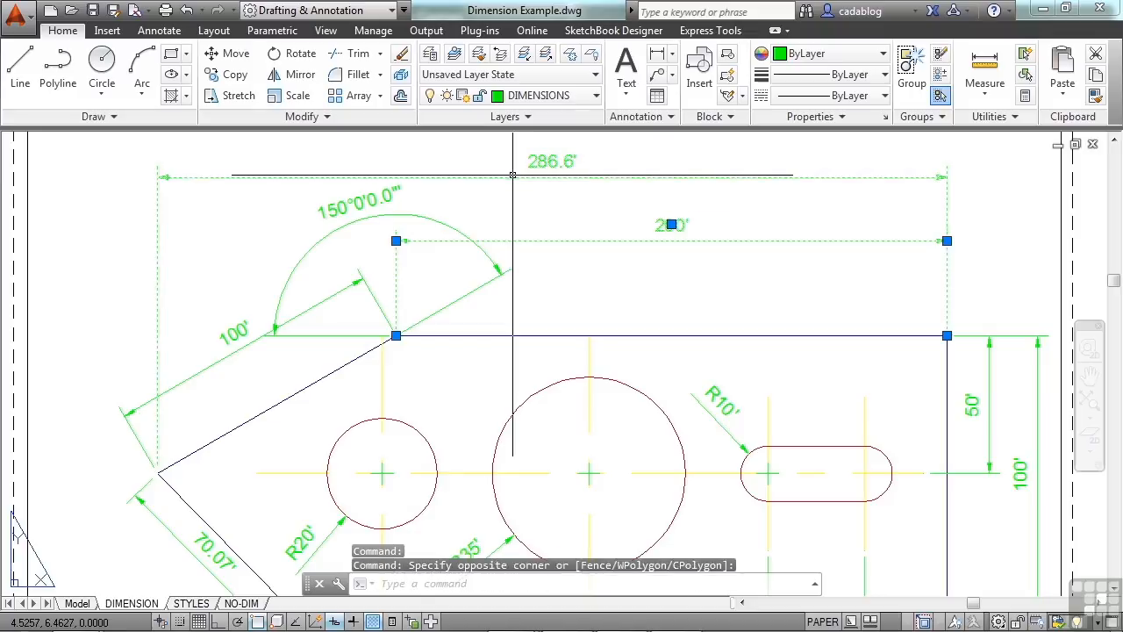
scroll(511, 188, down, 2)
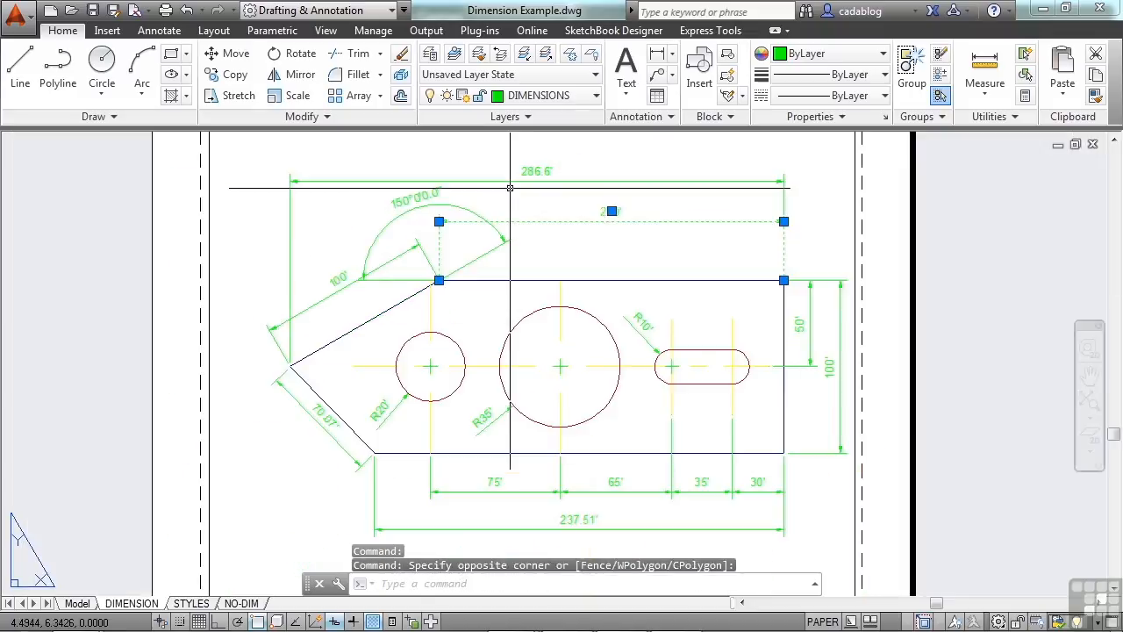
key(Escape)
key(Escape)
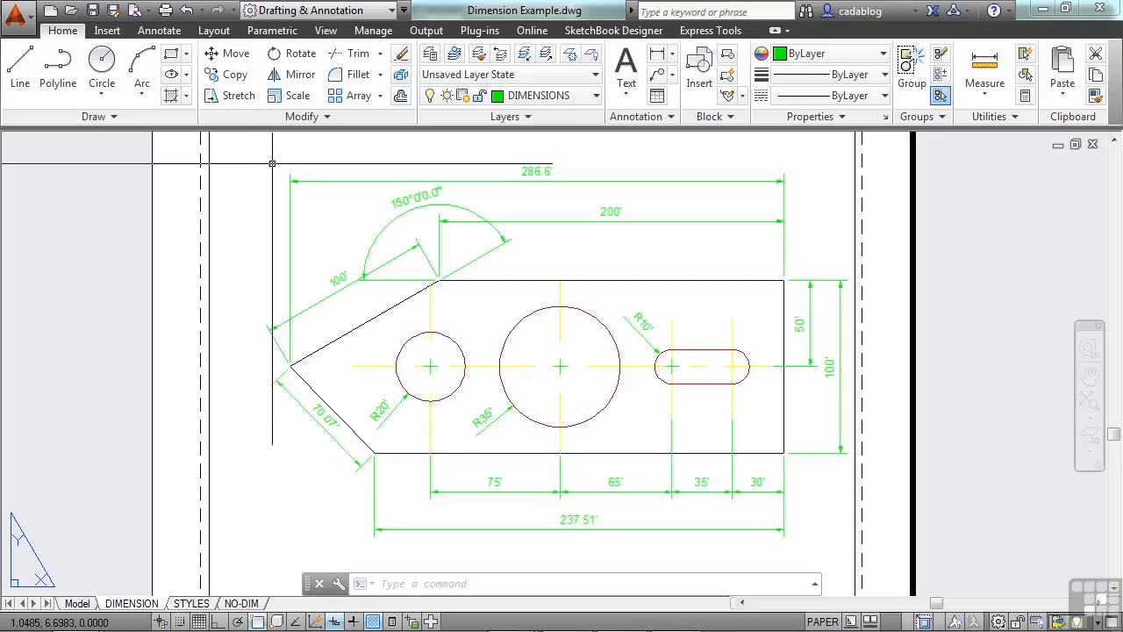
Step: Check the current value of the DIMASSOC system variable and leave it without entering a new one
scroll(273, 217, down, 2)
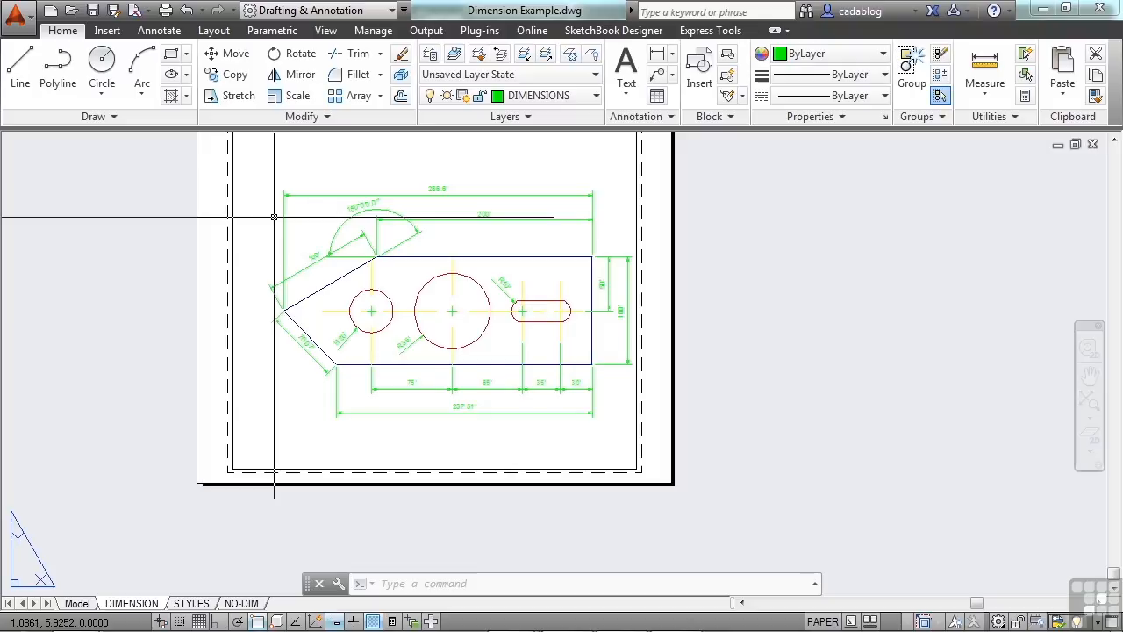
text(DIM)
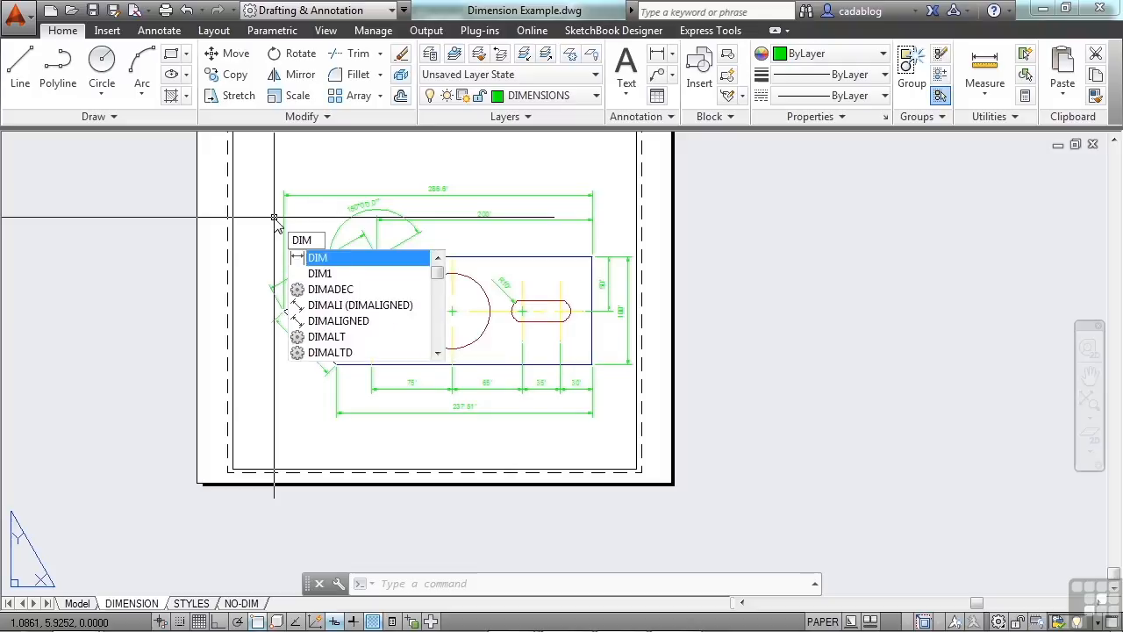
text(assoc)
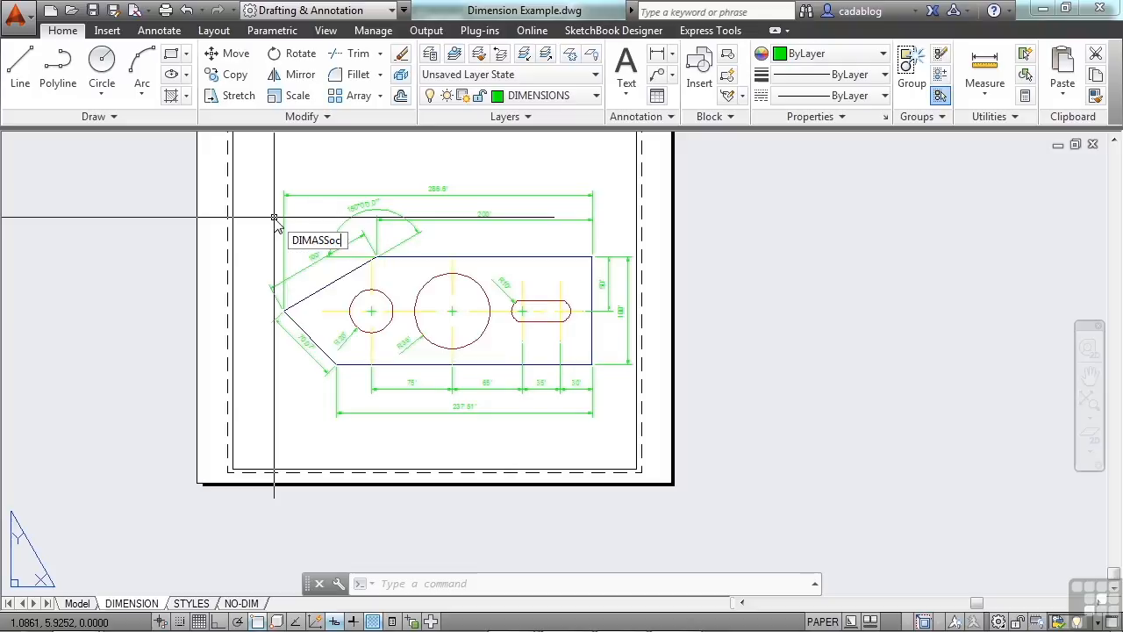
key(Return)
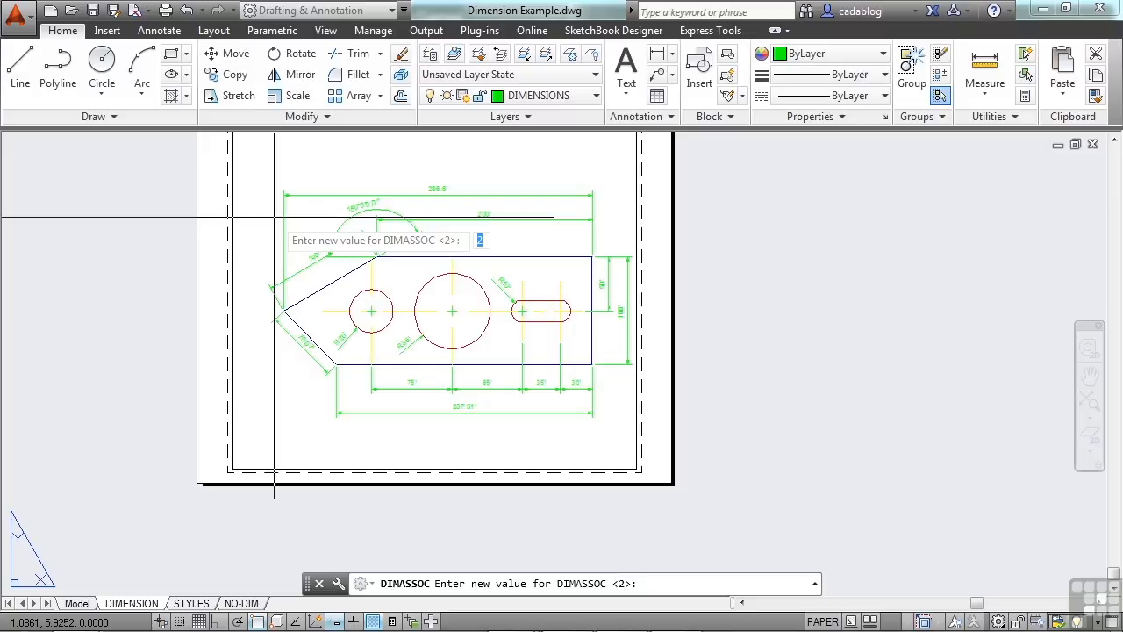
key(Escape)
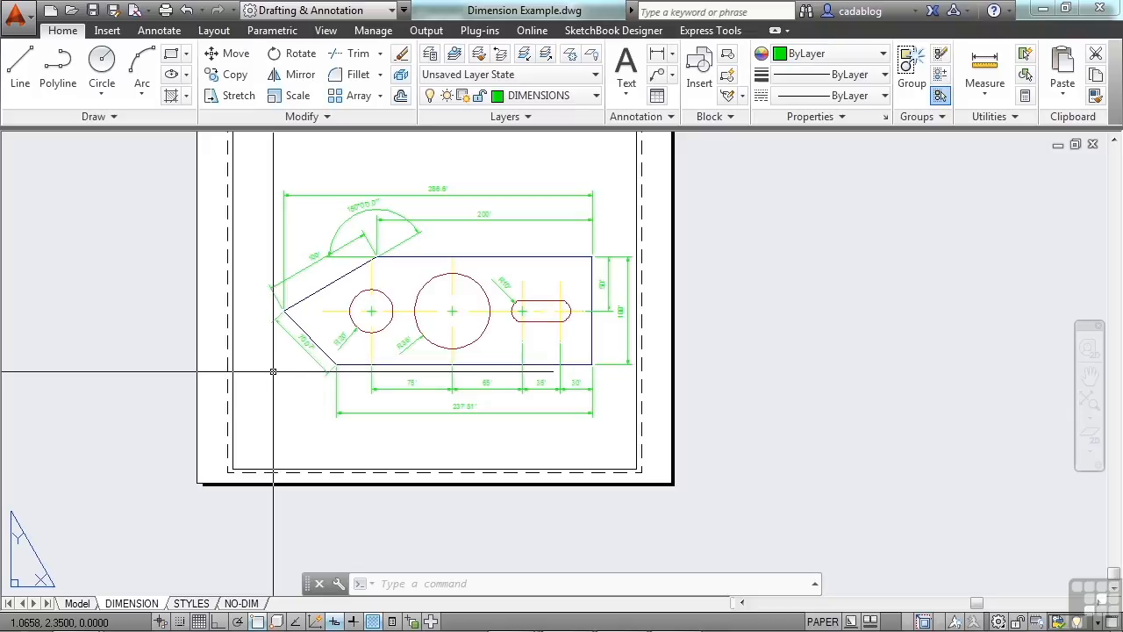
Step: Inspect the text, arrowheads and extension lines of the aligned dimension on the plate's lower-left sloped edge up close
scroll(273, 372, up, 8)
scroll(314, 345, down, 2)
middle_drag(321, 336, 317, 363)
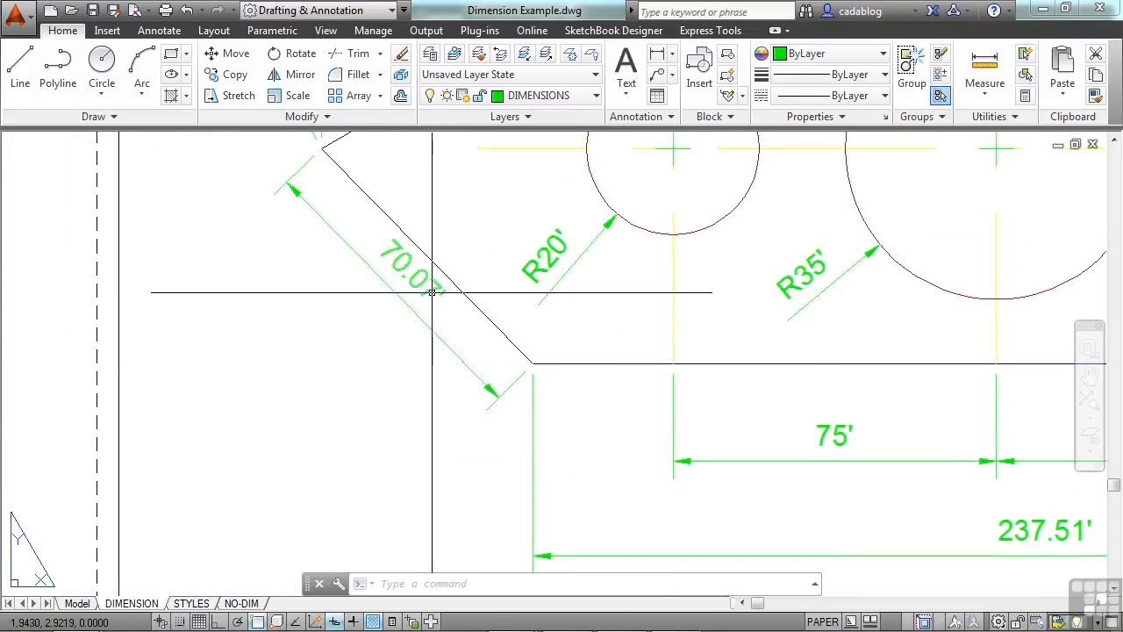
mouse_move(431, 292)
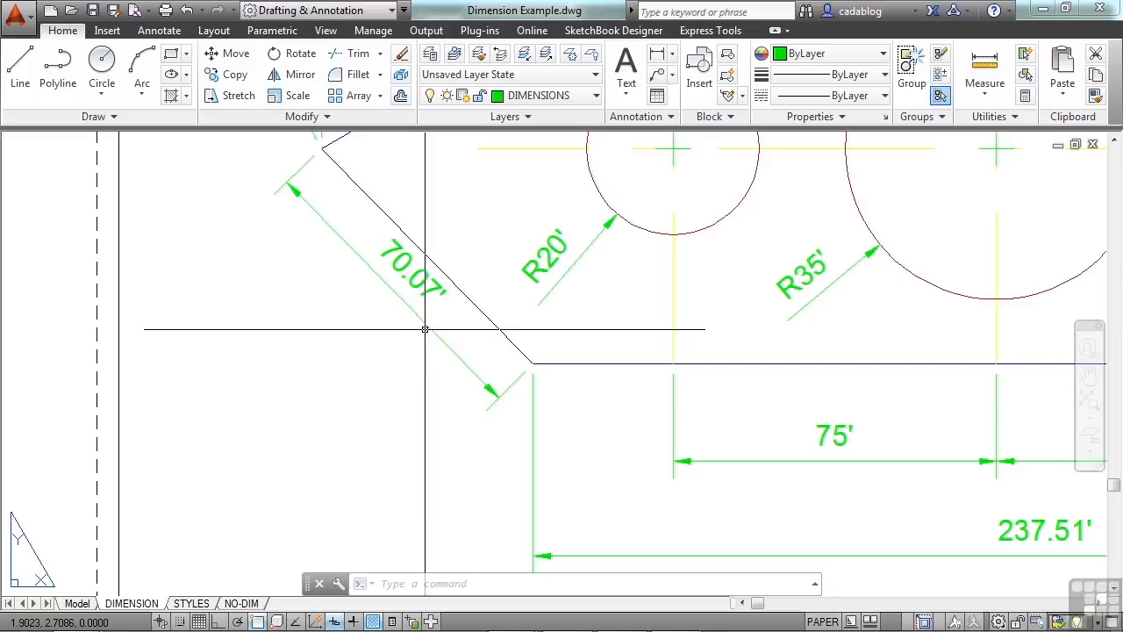
scroll(494, 387, up, 4)
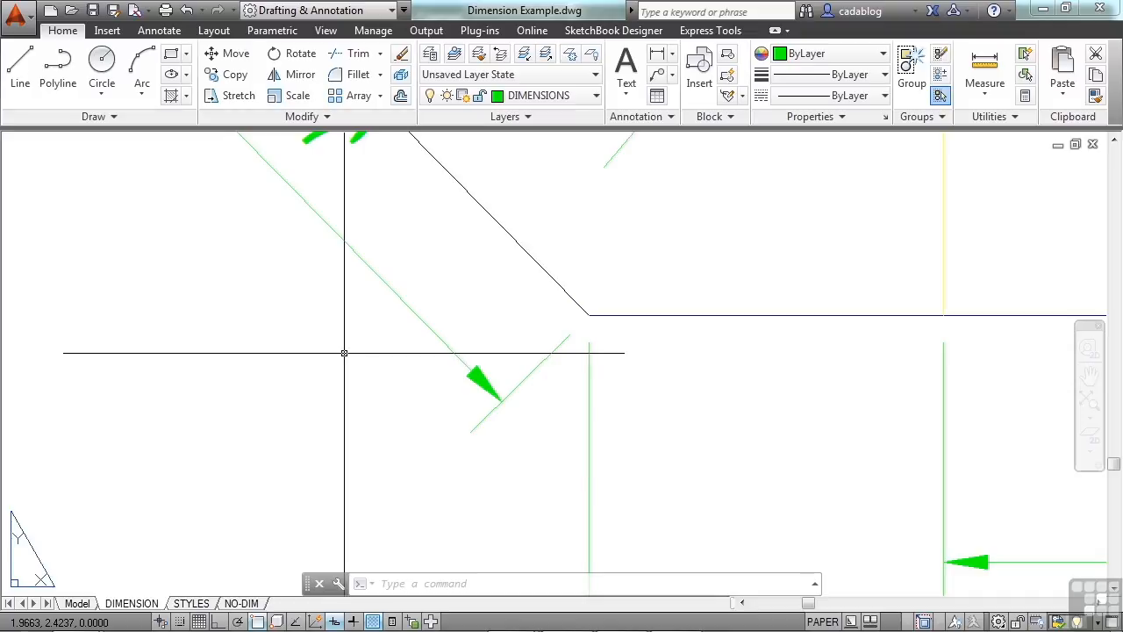
scroll(344, 353, down, 6)
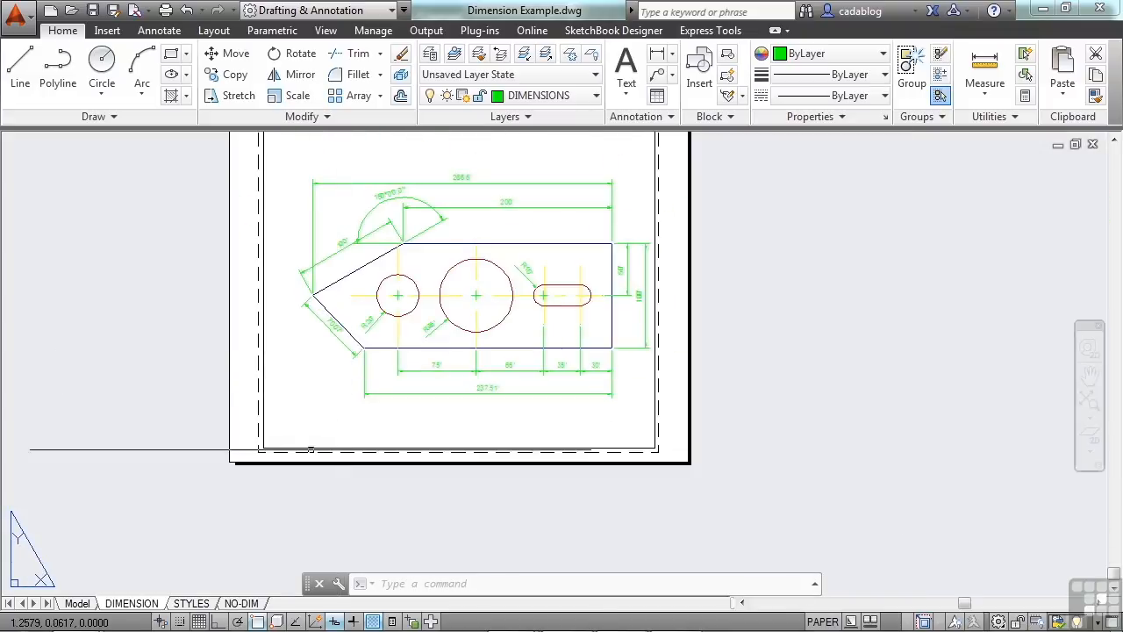
Step: Compare the NO-DIM, DIMENSION and STYLES layouts of the plate
click(242, 603)
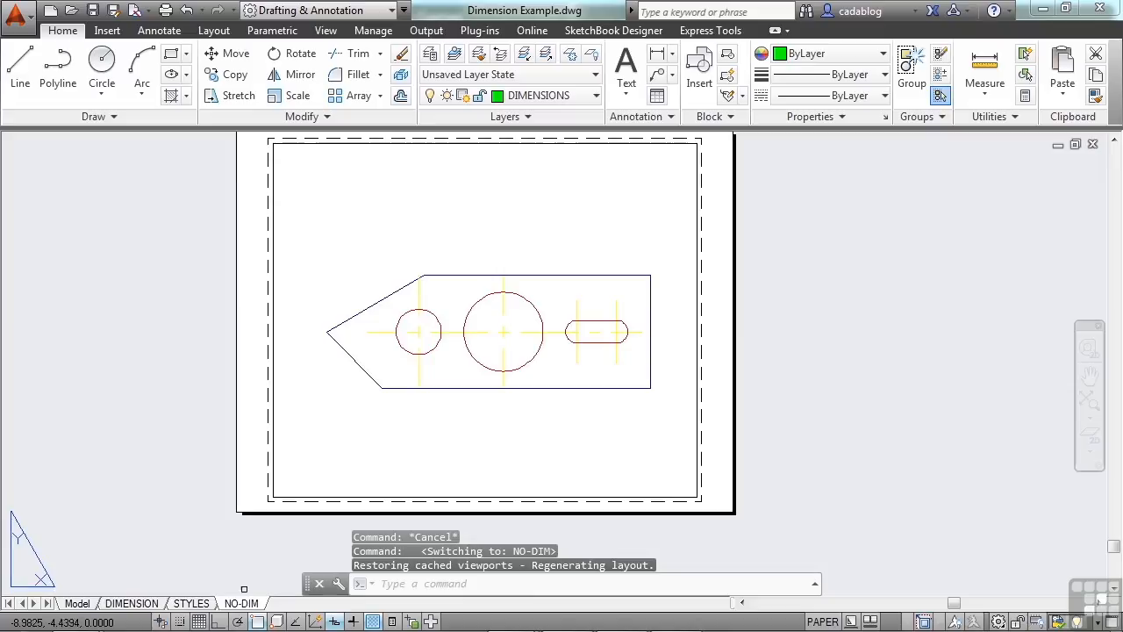
click(146, 605)
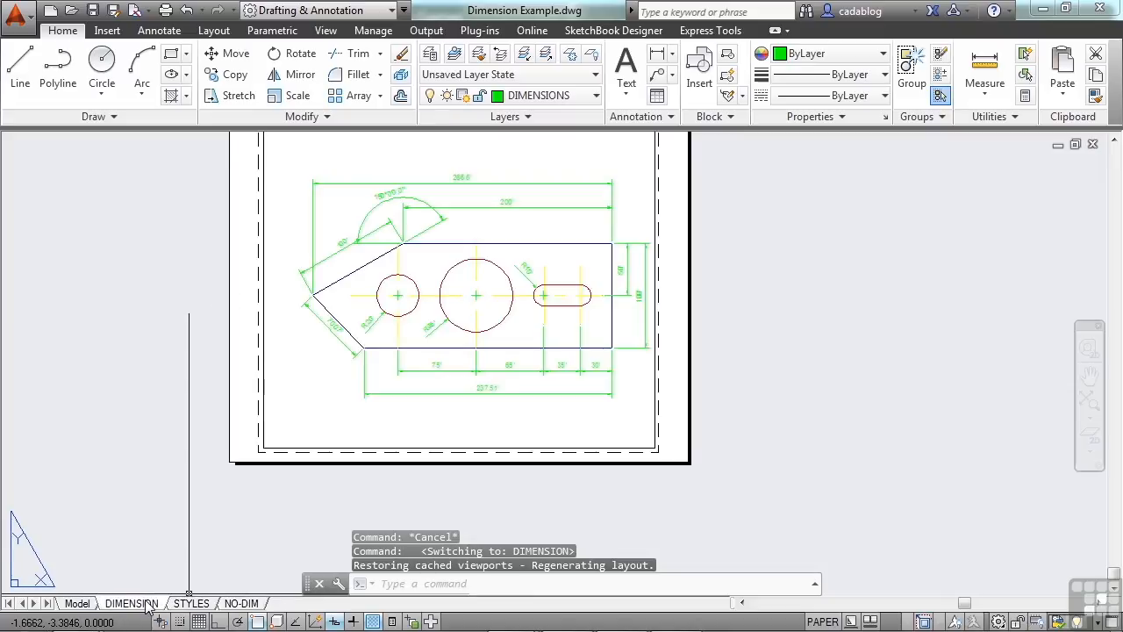
click(184, 604)
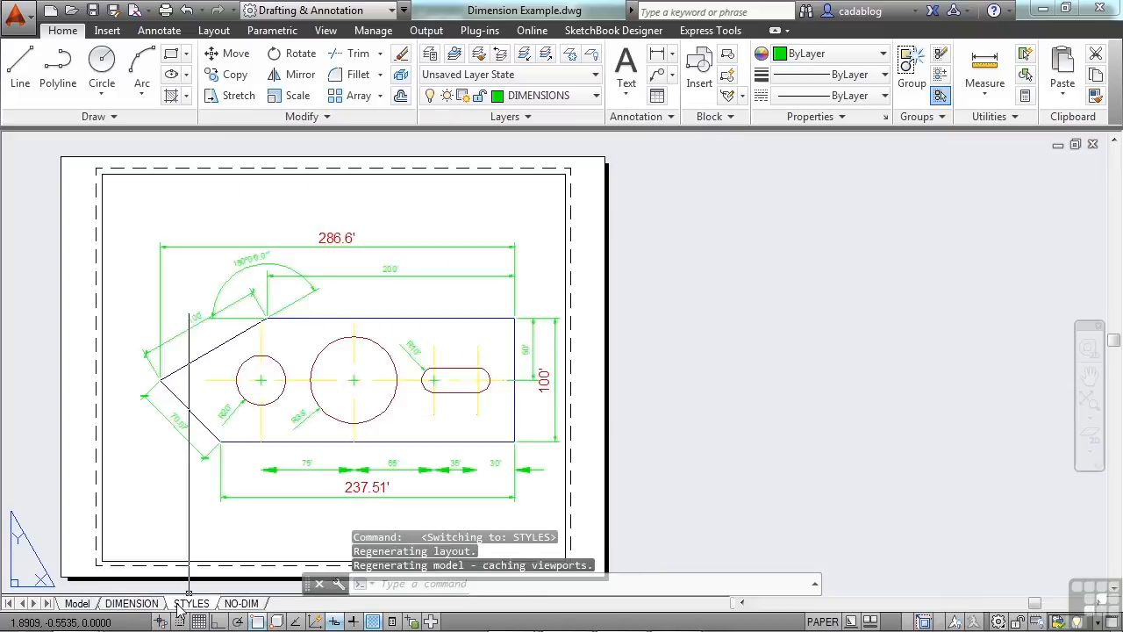
Step: On the NO-DIM layout, add an aligned dimension between the endpoints of the plate's upper-left sloped edge, placed outside the outline
click(242, 603)
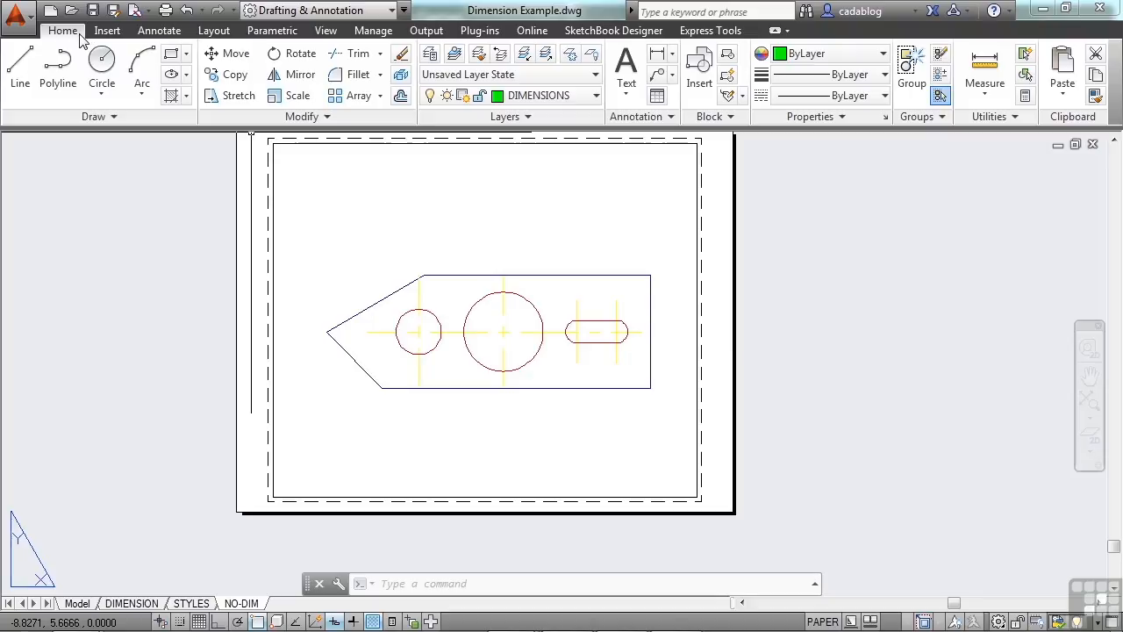
click(671, 118)
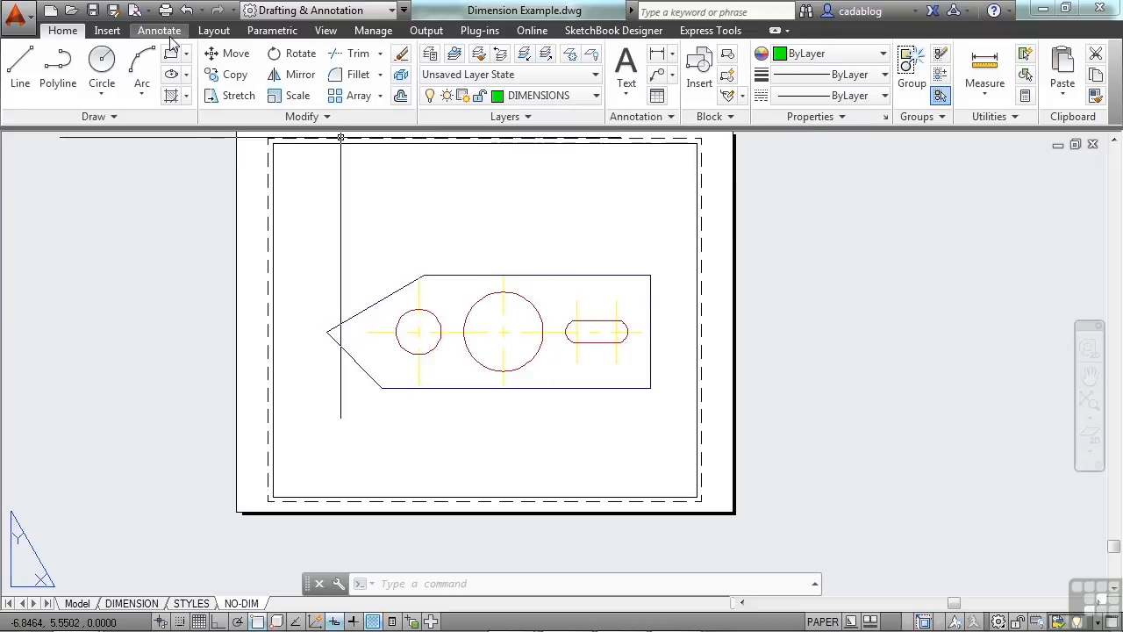
click(672, 54)
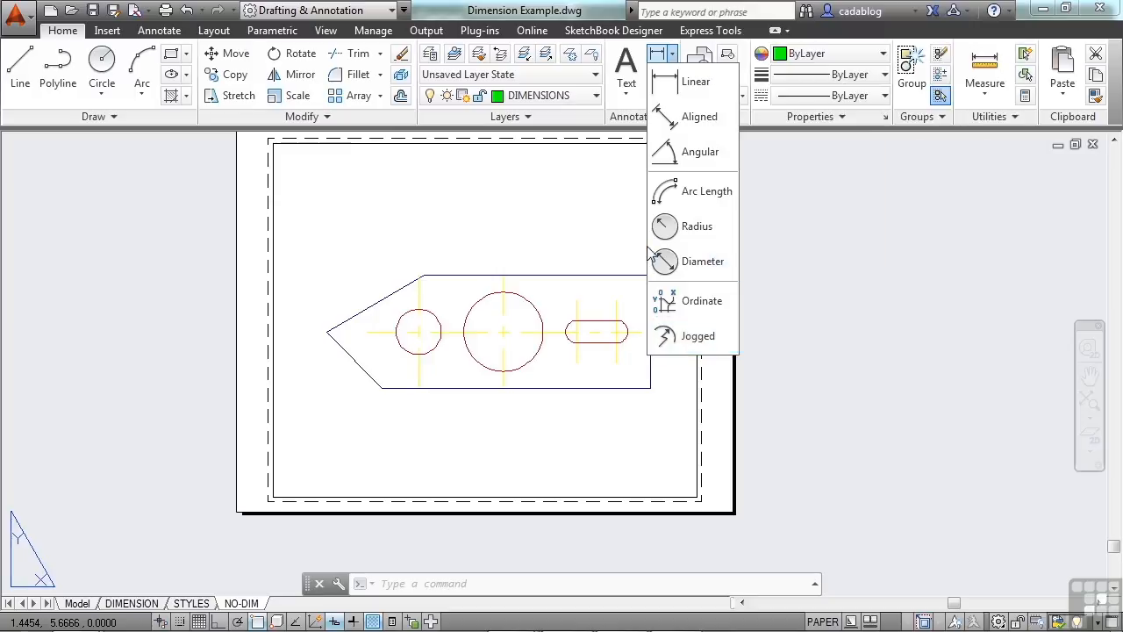
click(690, 118)
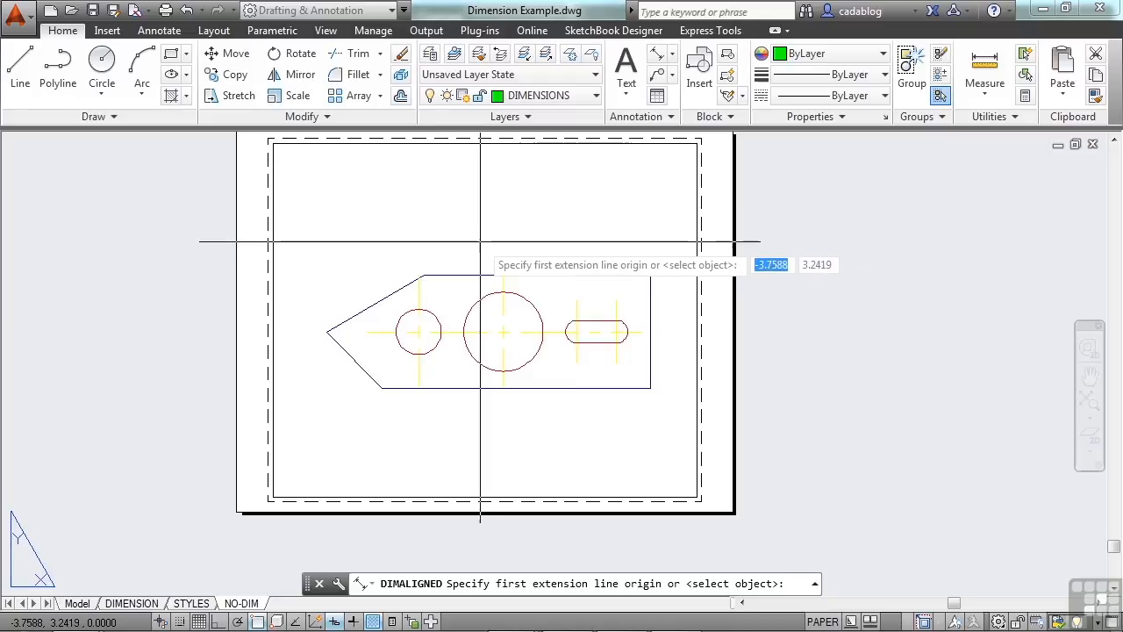
key(F3)
key(F3)
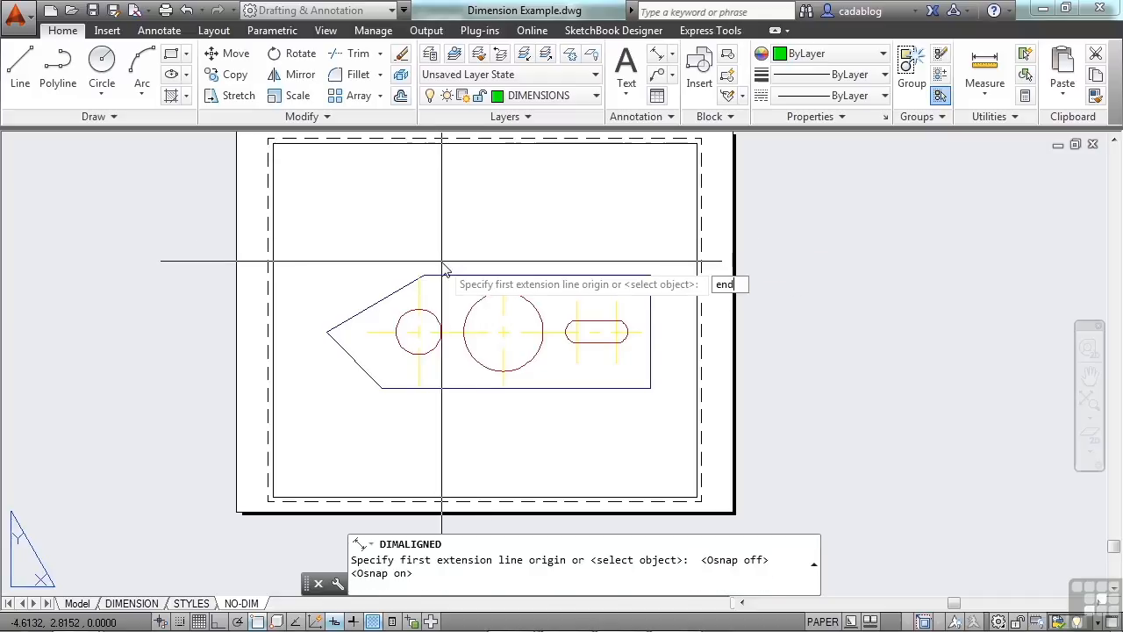
key(Return)
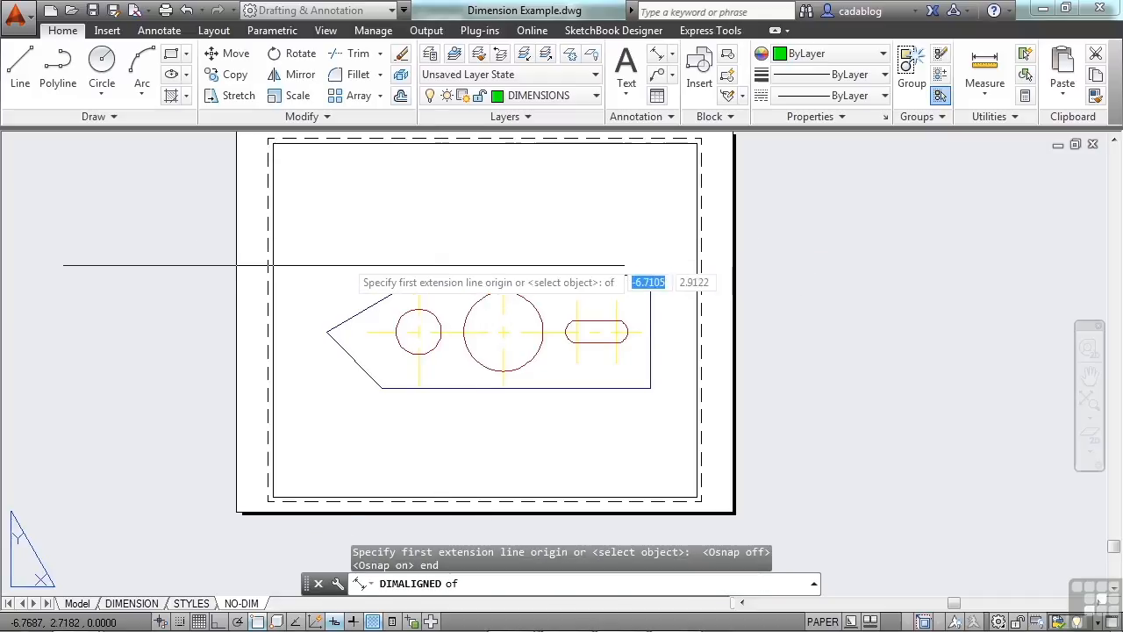
scroll(329, 307, up, 4)
click(321, 380)
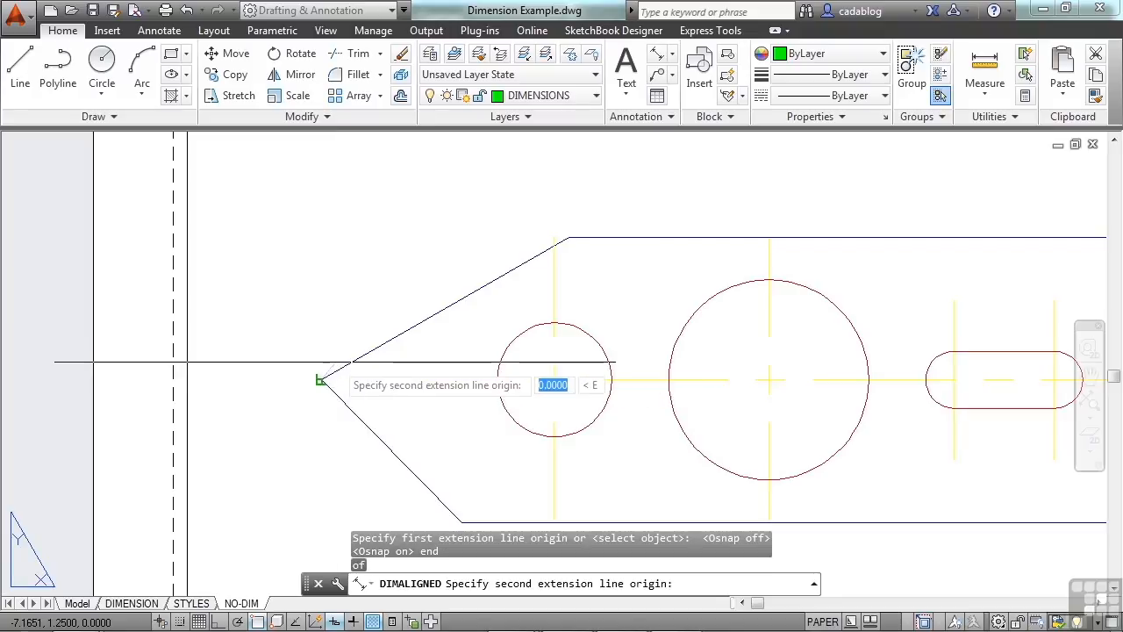
text(end)
key(Return)
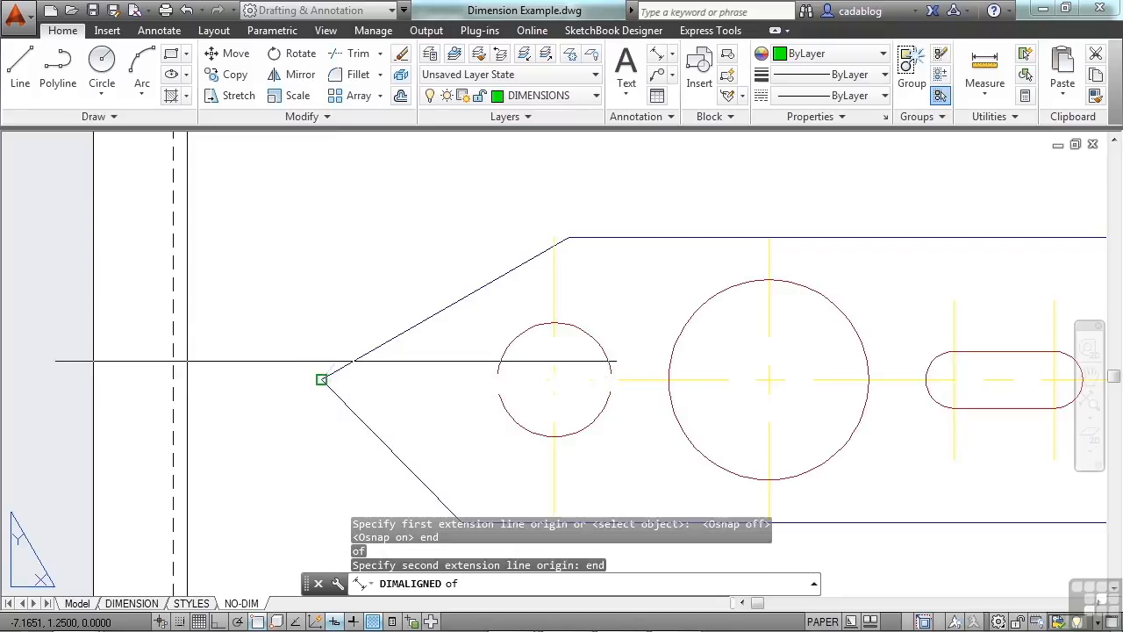
click(567, 239)
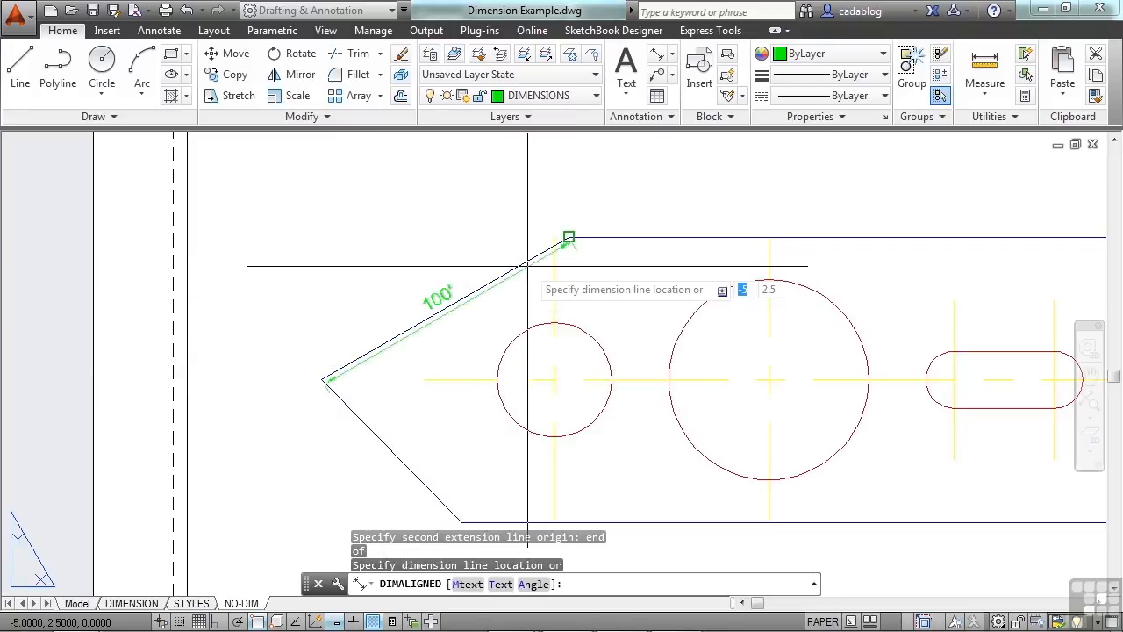
click(423, 230)
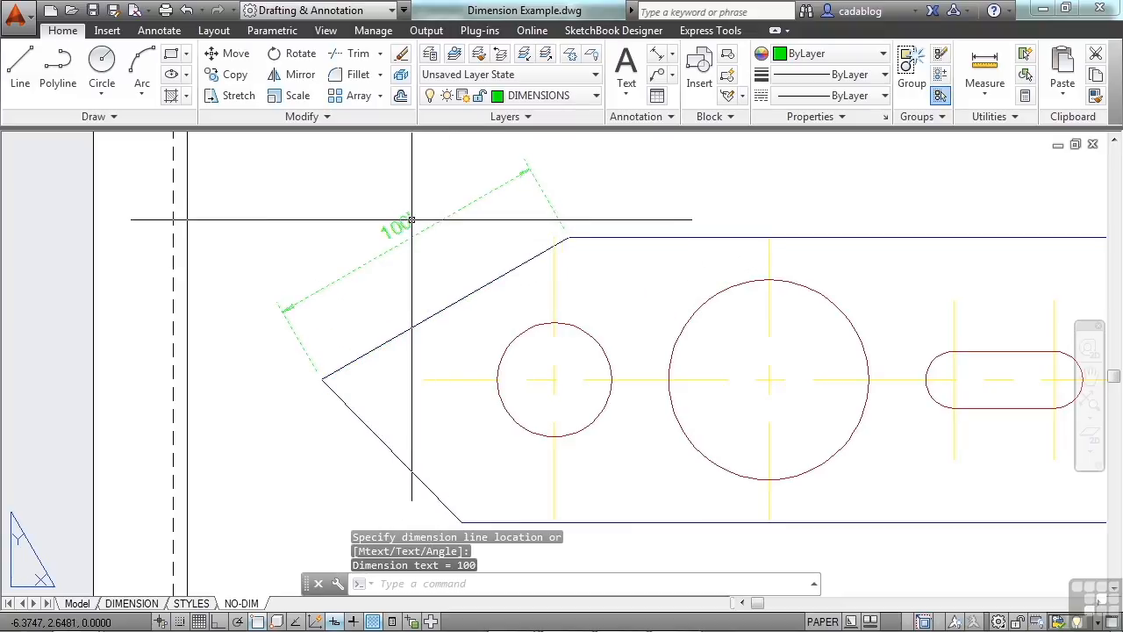
Step: Add a horizontal linear dimension between the endpoints of the plate's top edge, placed above the outline
scroll(487, 241, down, 2)
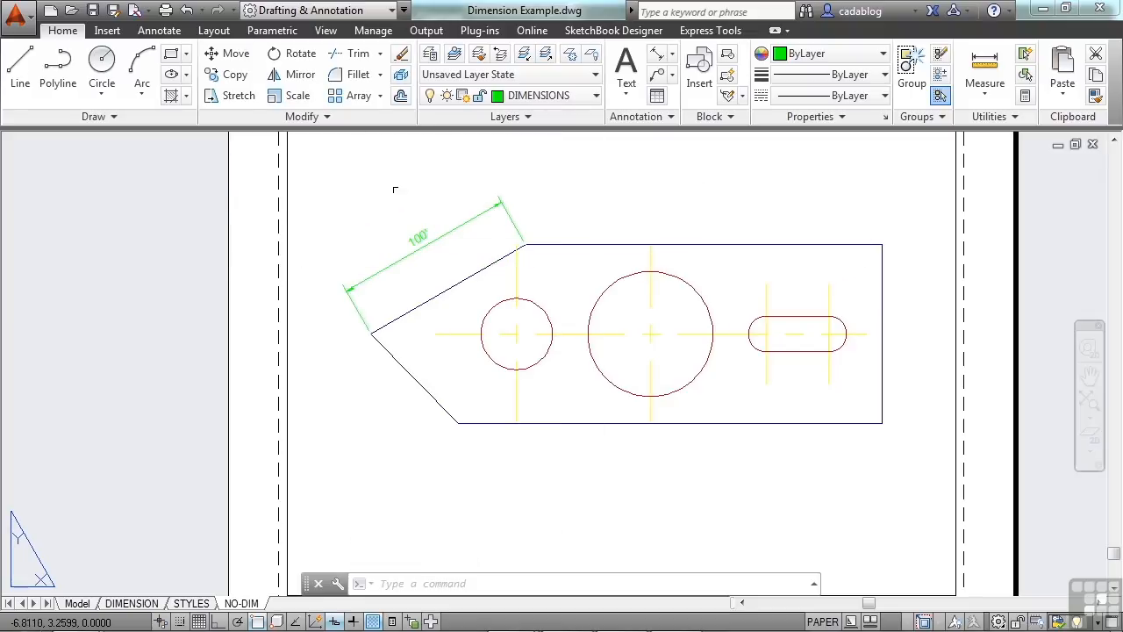
scroll(394, 193, up, 2)
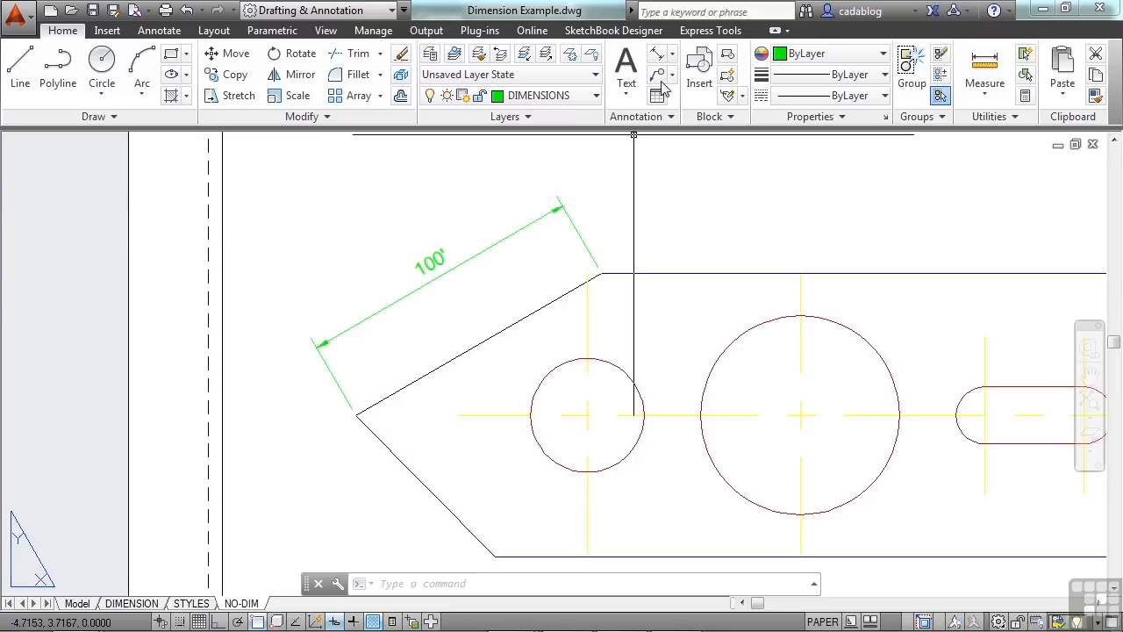
click(671, 54)
click(685, 84)
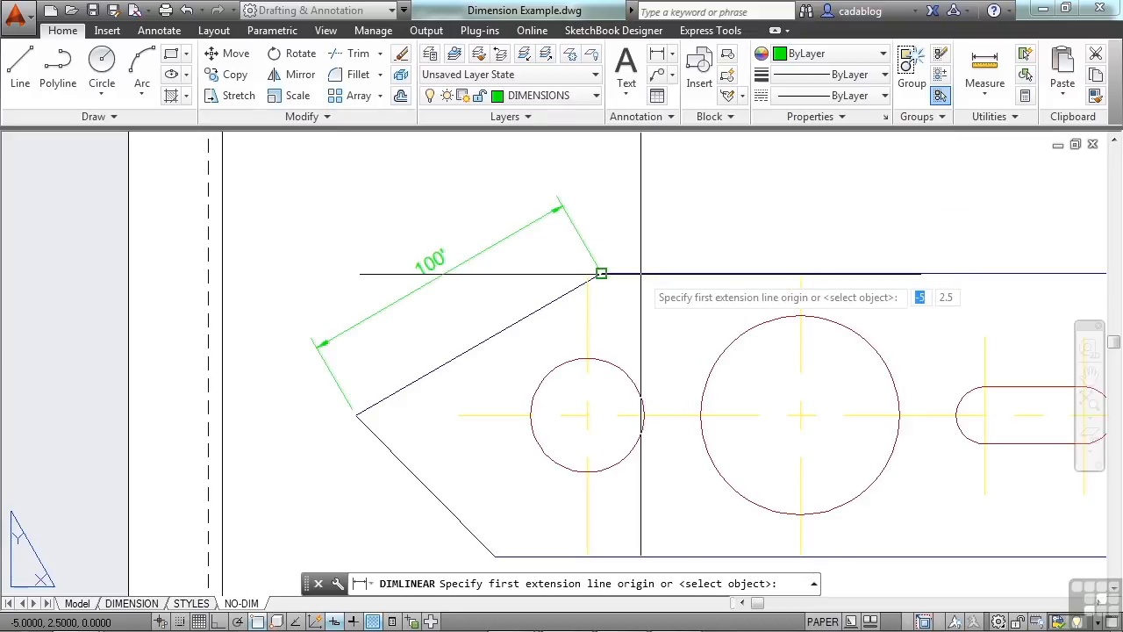
click(600, 274)
scroll(526, 272, down, 4)
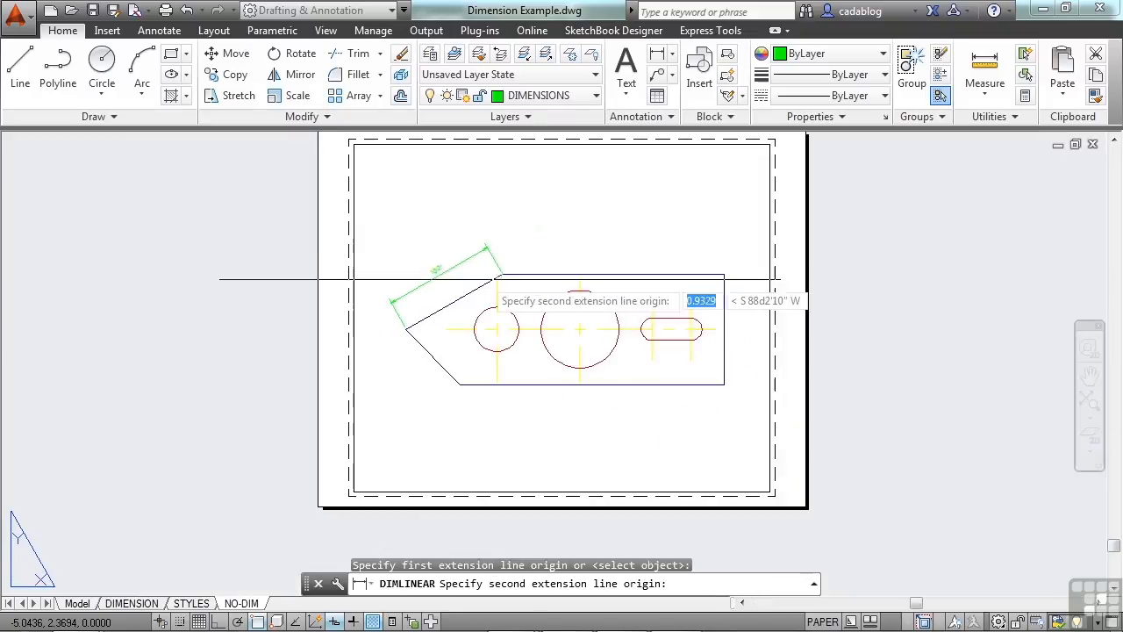
click(683, 274)
scroll(624, 226, up, 2)
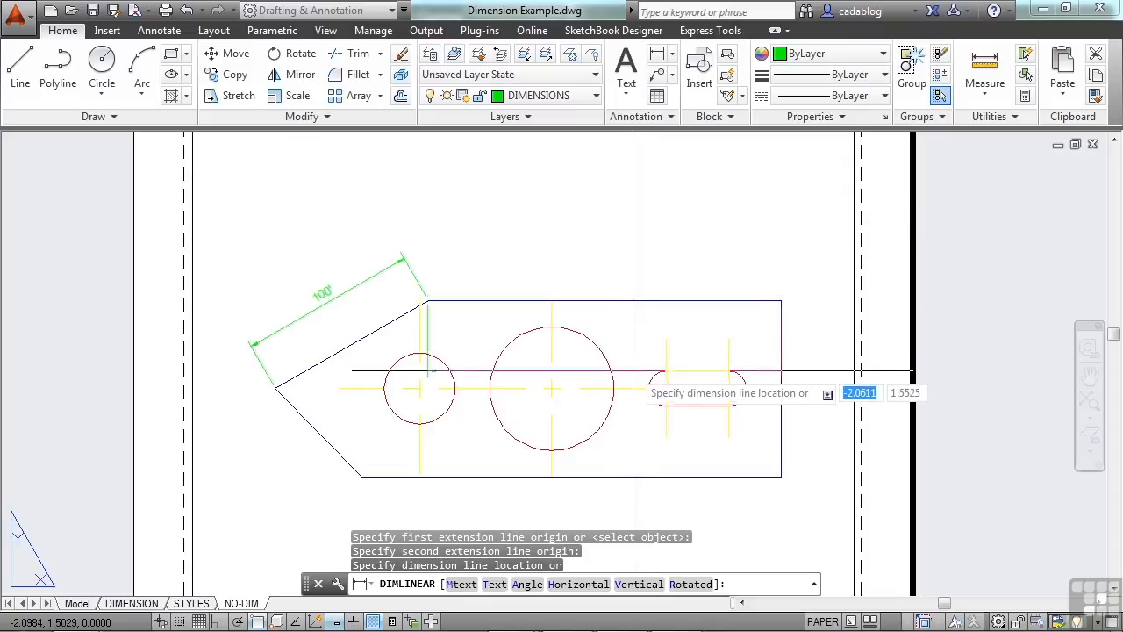
click(635, 245)
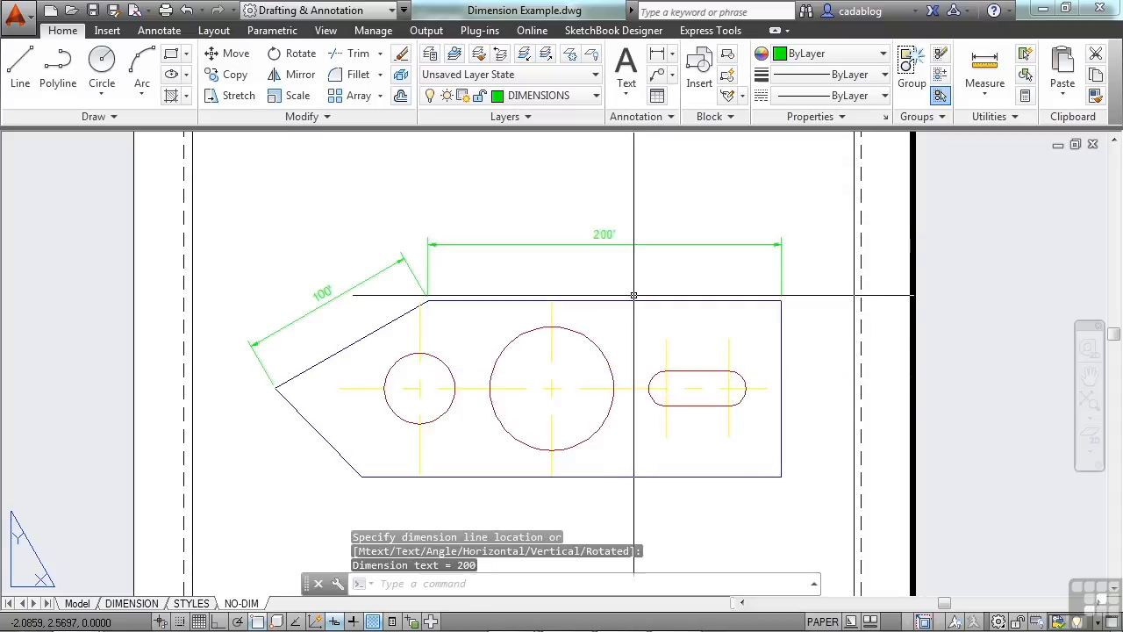
Step: Add a radius dimension to the plate's large middle circle, with its text inside the circle toward the upper right
click(672, 53)
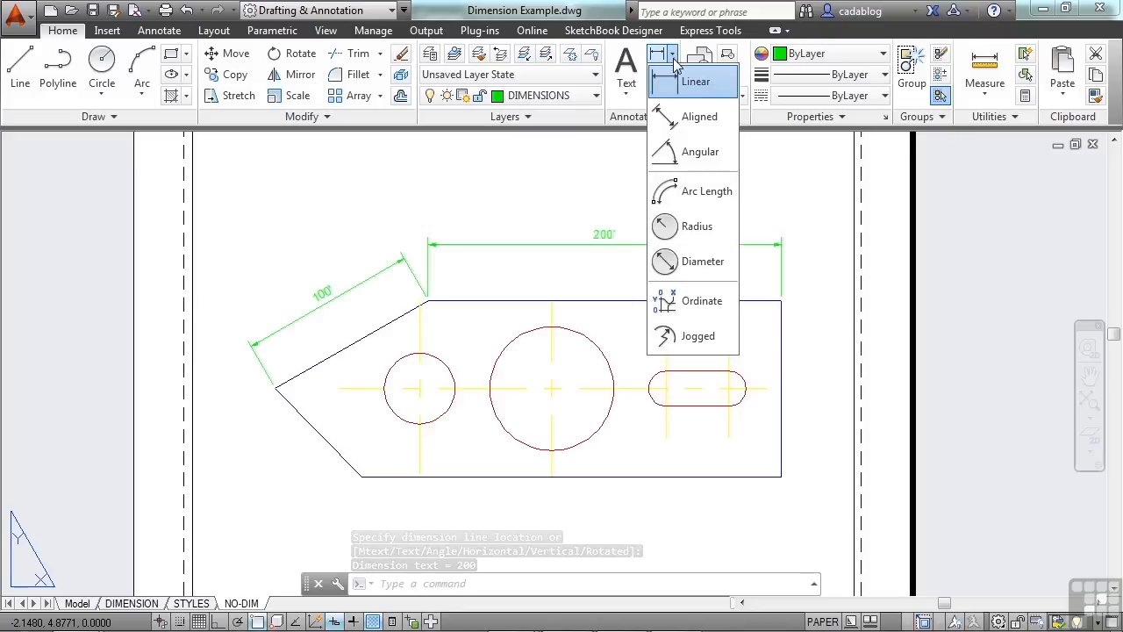
click(697, 226)
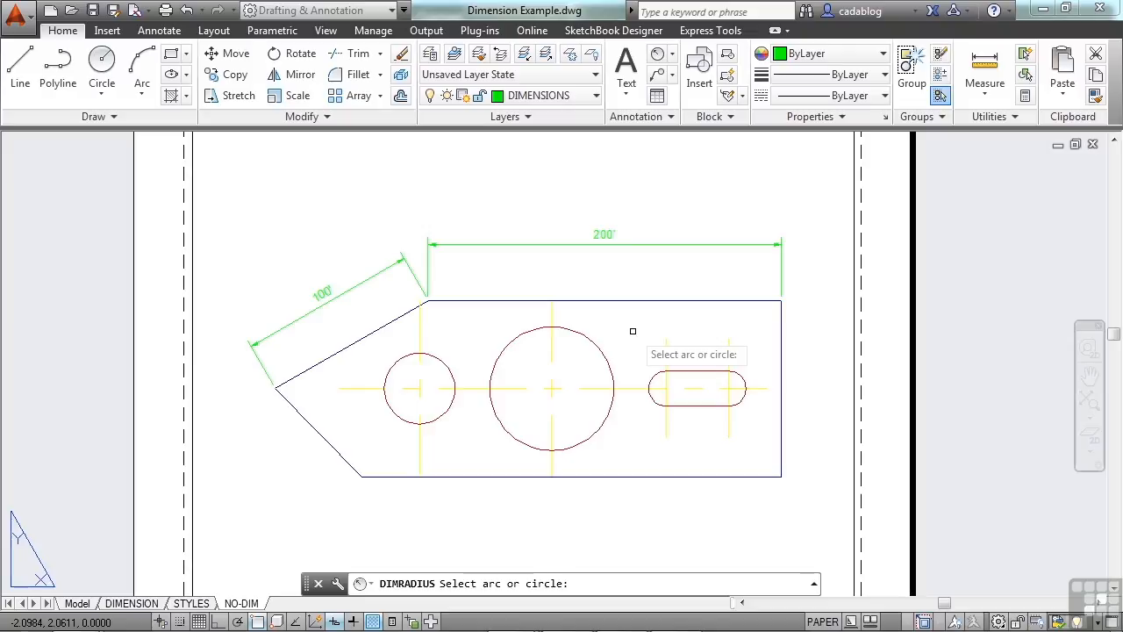
click(589, 339)
scroll(587, 351, up, 6)
mouse_move(583, 394)
middle_down()
mouse_move(584, 409)
mouse_move(620, 272)
middle_up()
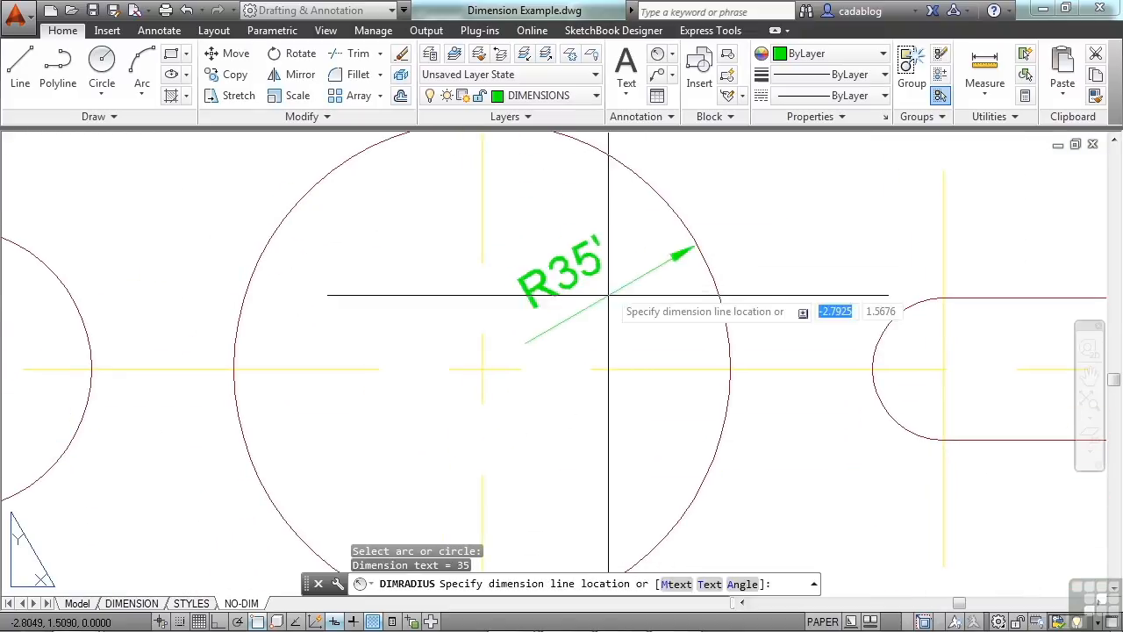
scroll(606, 294, down, 4)
scroll(586, 303, up, 4)
scroll(597, 312, down, 4)
scroll(598, 315, up, 2)
scroll(598, 316, down, 3)
scroll(598, 316, up, 5)
mouse_move(594, 319)
middle_down()
mouse_move(636, 328)
mouse_move(403, 321)
mouse_move(642, 316)
middle_up()
scroll(660, 327, down, 4)
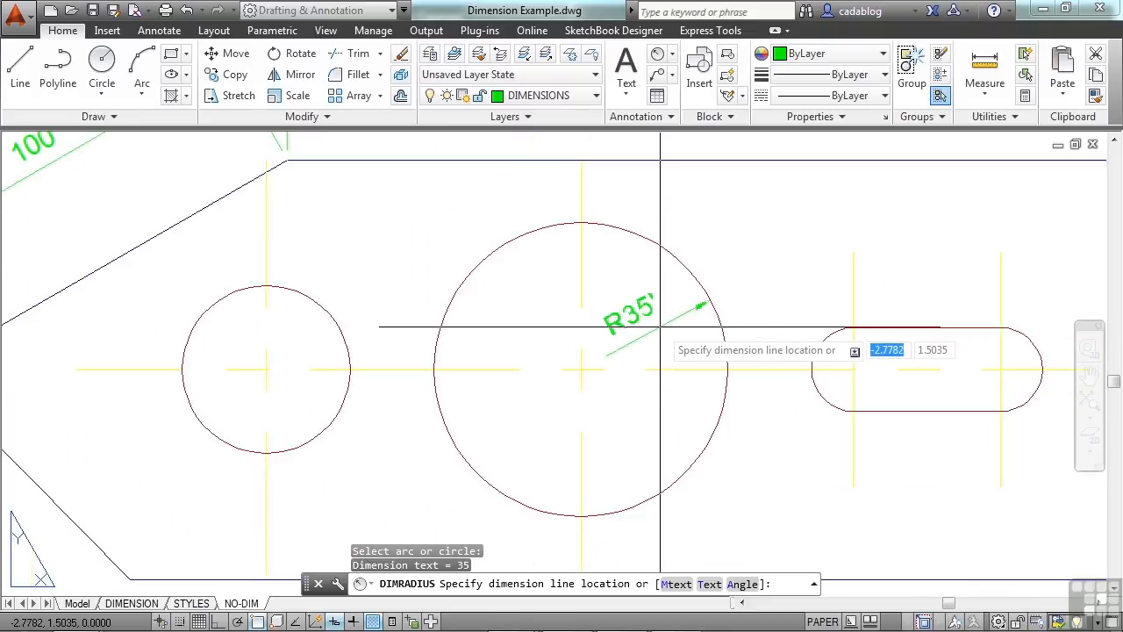
scroll(542, 405, up, 2)
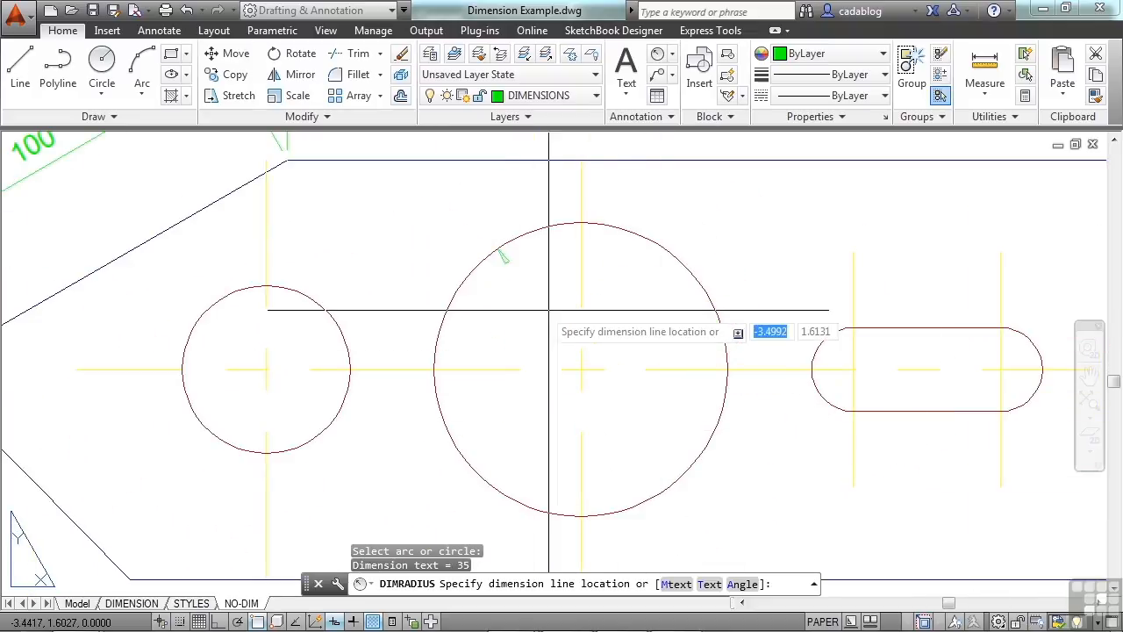
click(647, 317)
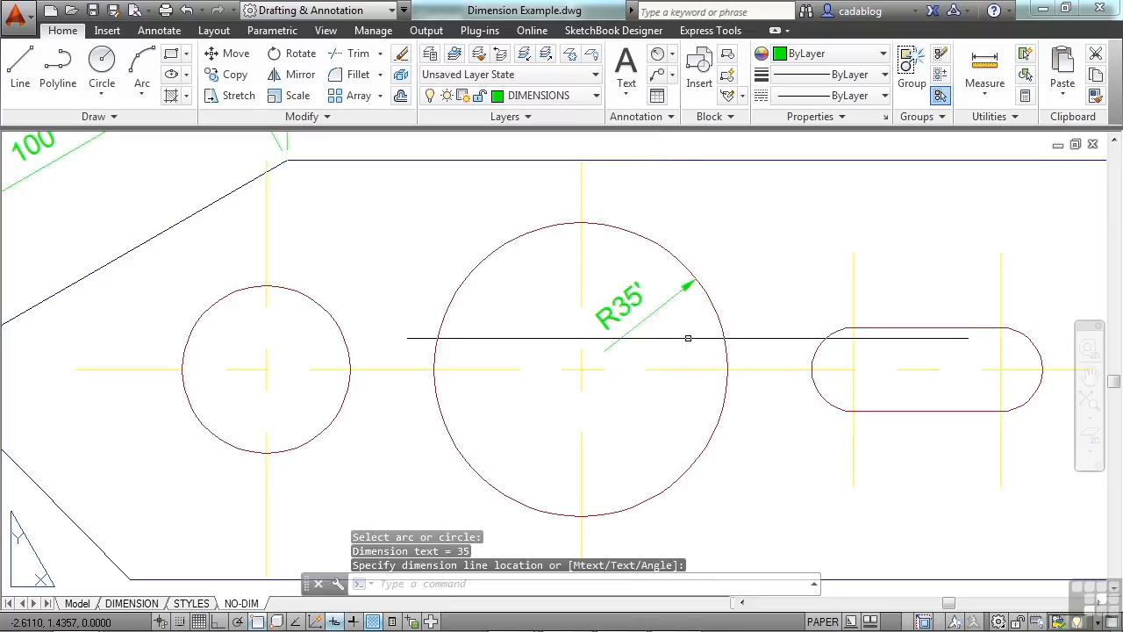
Step: Add an angular dimension between the plate's two sloped edges, placing its arc inside the outline just before the small circle
scroll(628, 330, down, 3)
scroll(614, 342, down, 2)
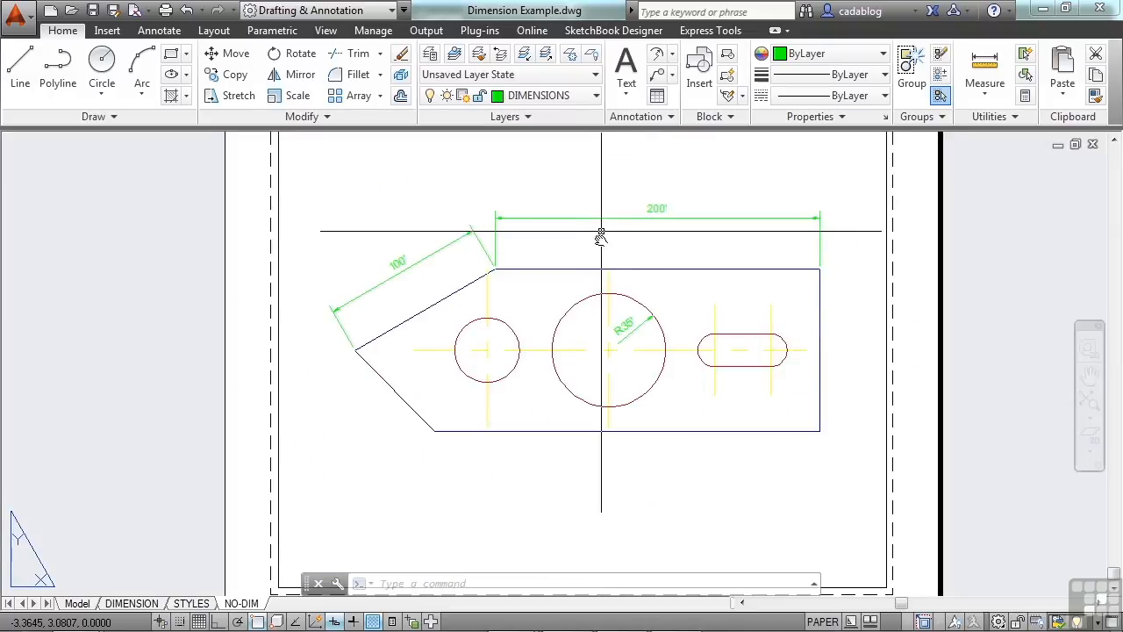
middle_drag(597, 230, 597, 258)
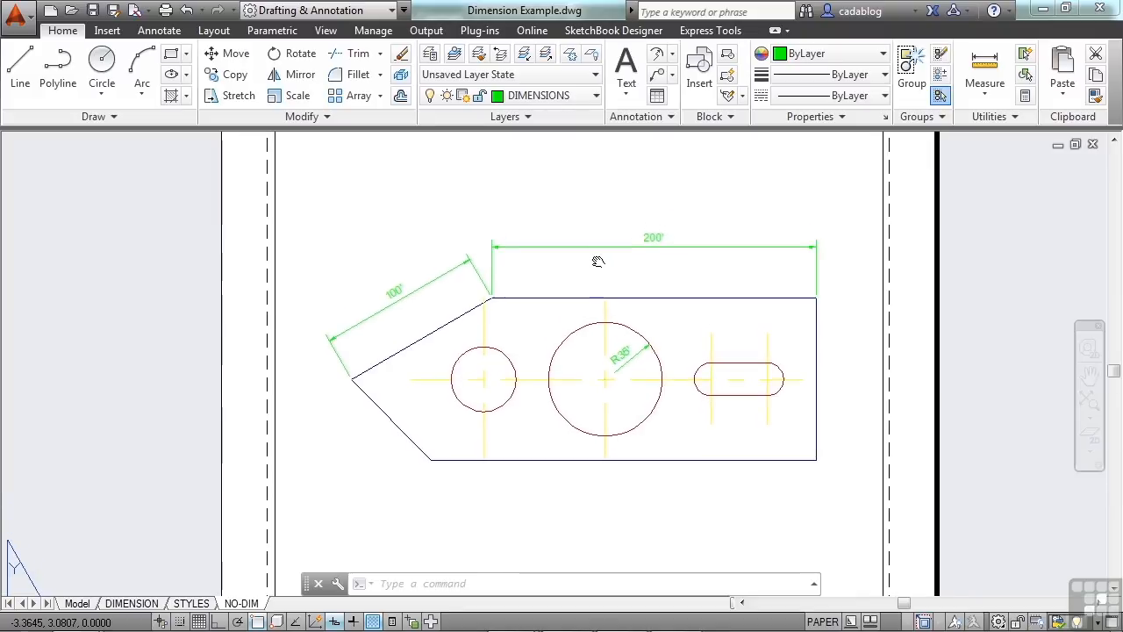
click(671, 56)
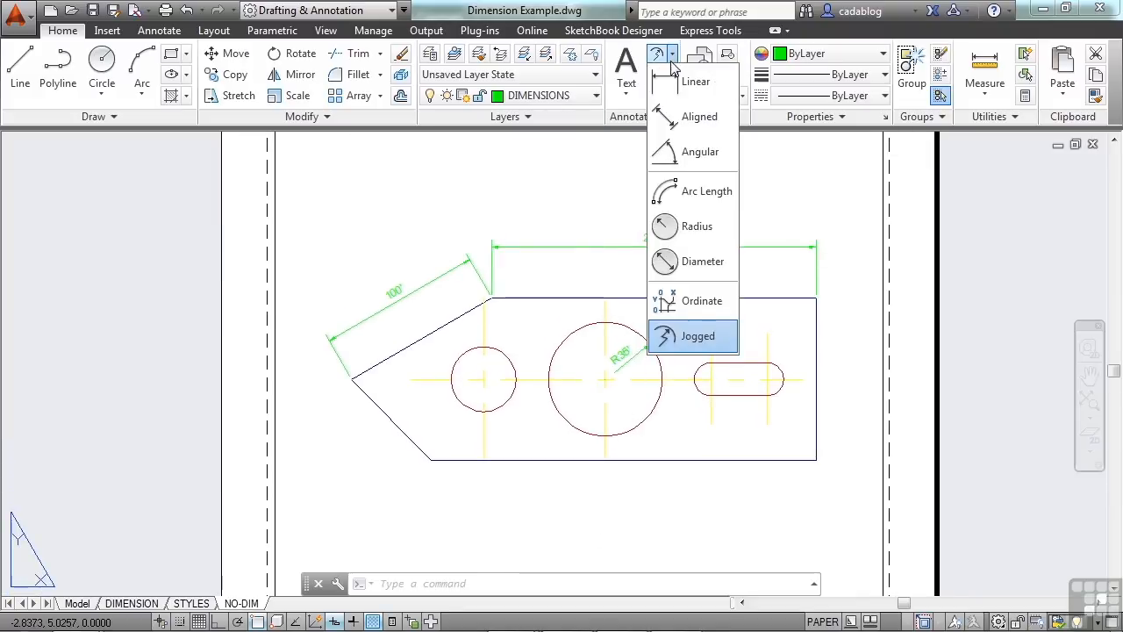
click(698, 153)
click(372, 400)
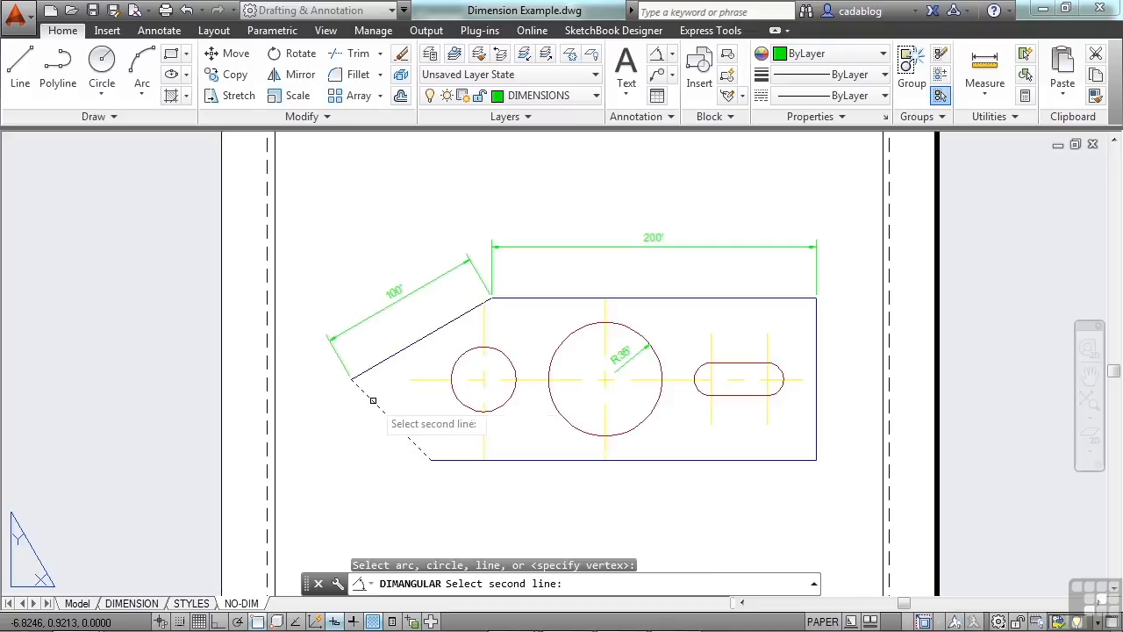
click(391, 356)
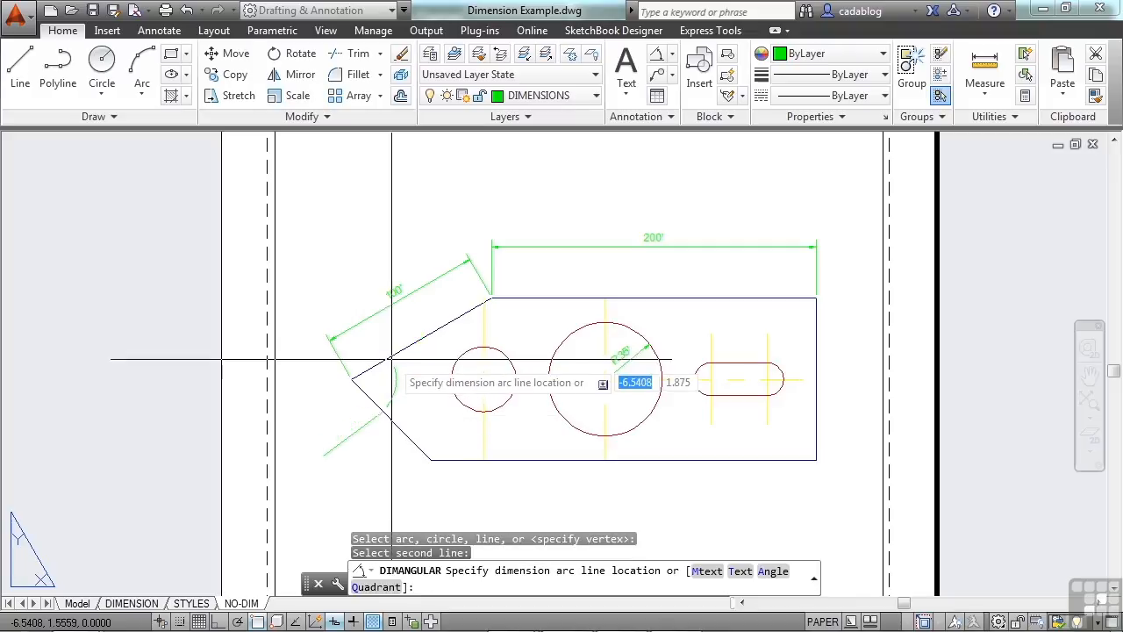
scroll(392, 358, up, 4)
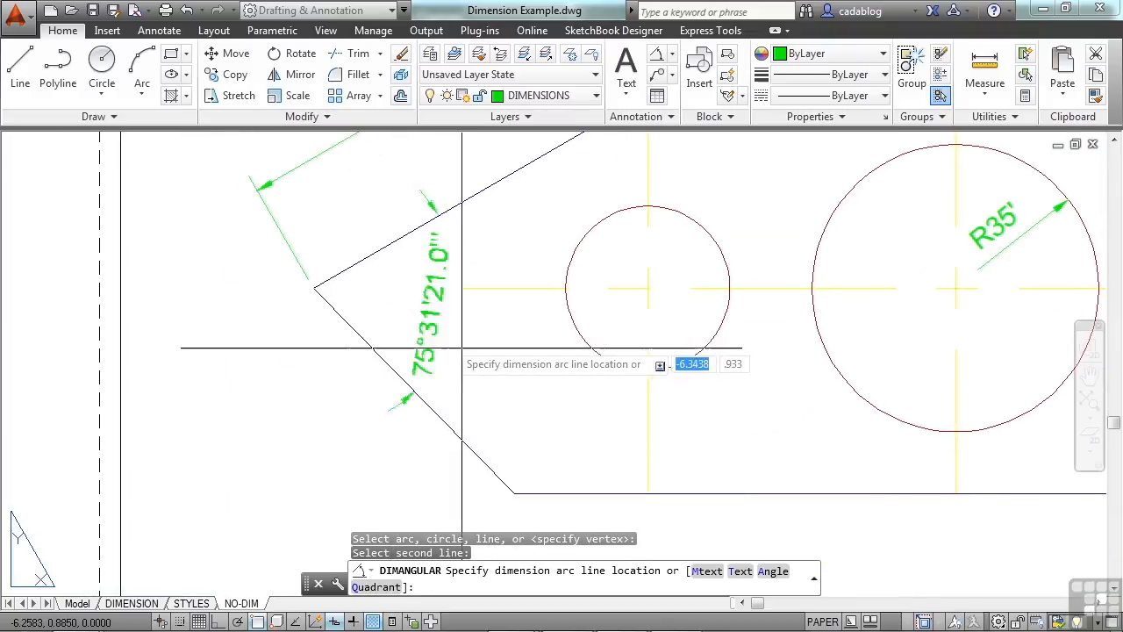
click(493, 363)
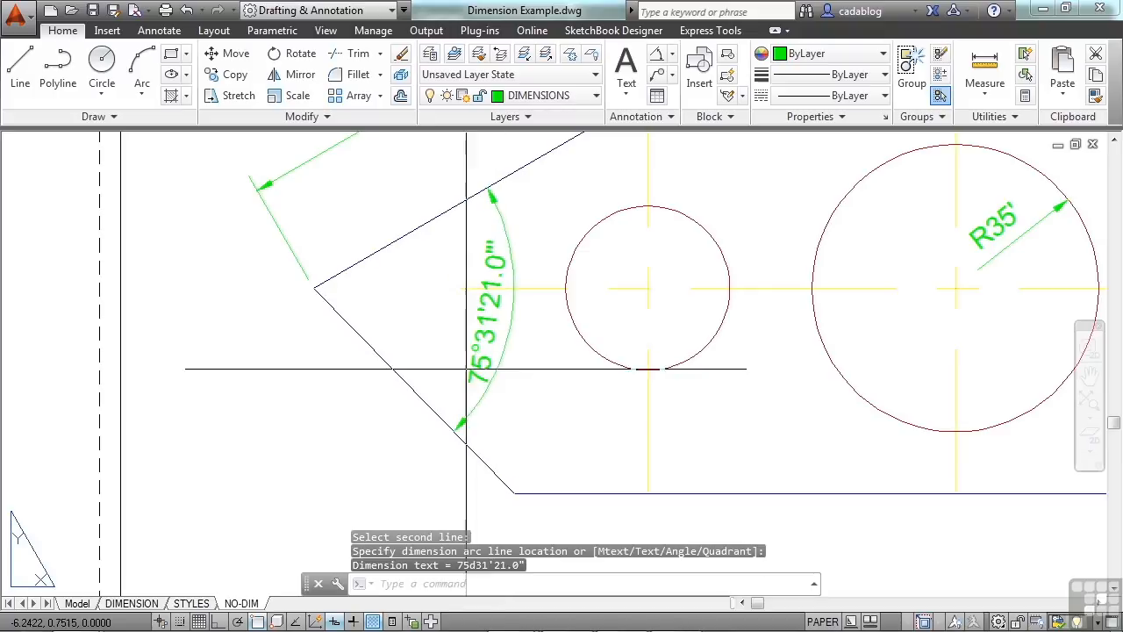
scroll(465, 367, down, 4)
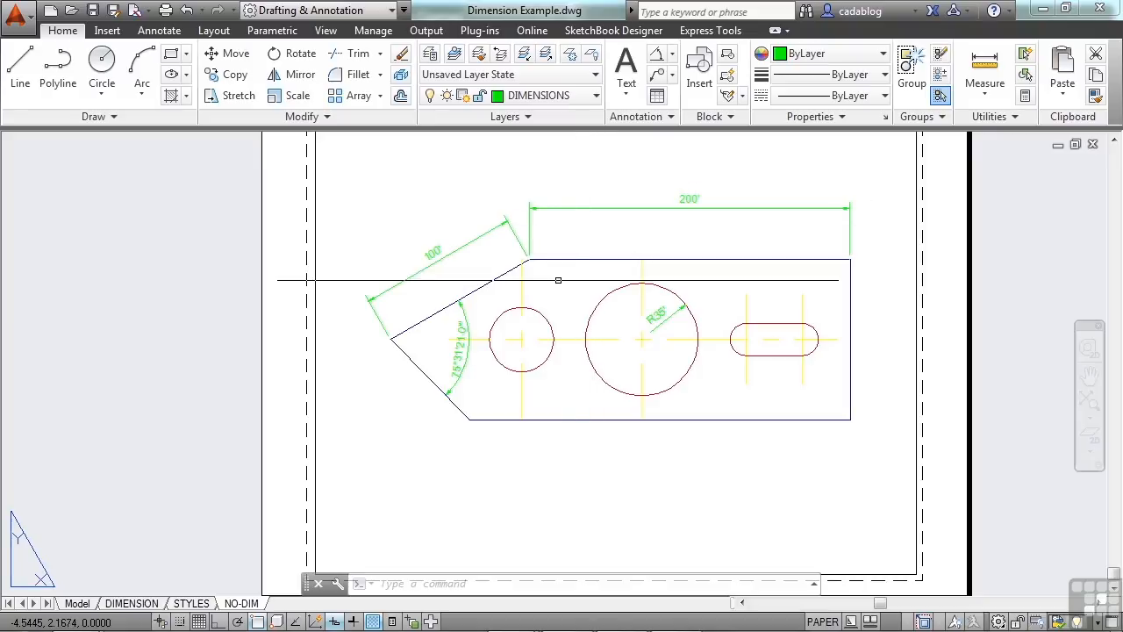
scroll(450, 264, up, 4)
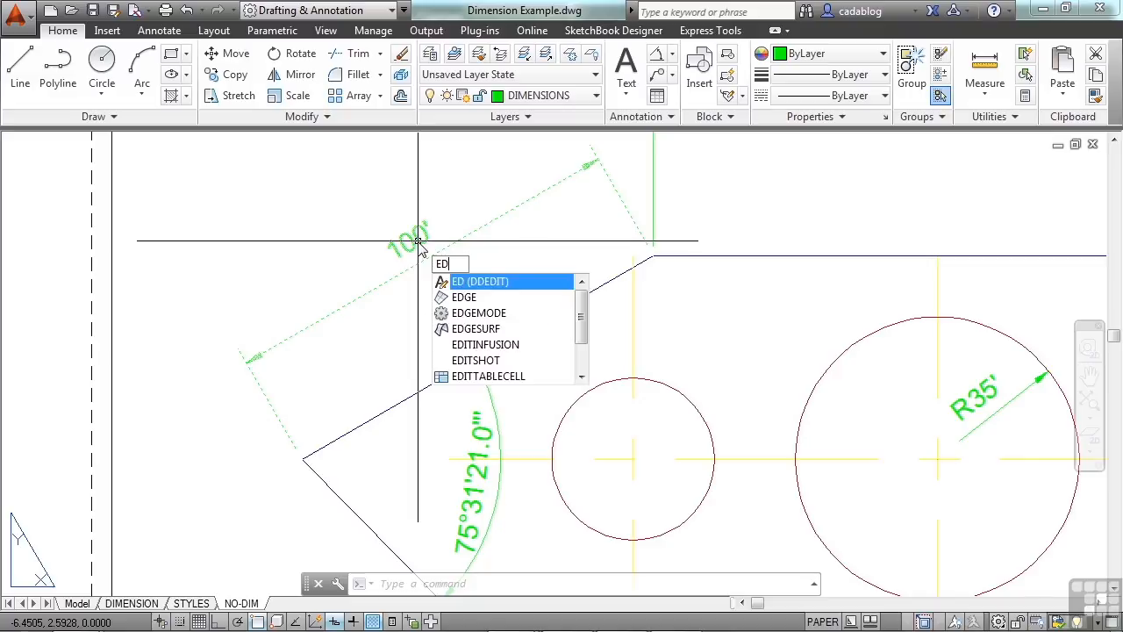
key(Return)
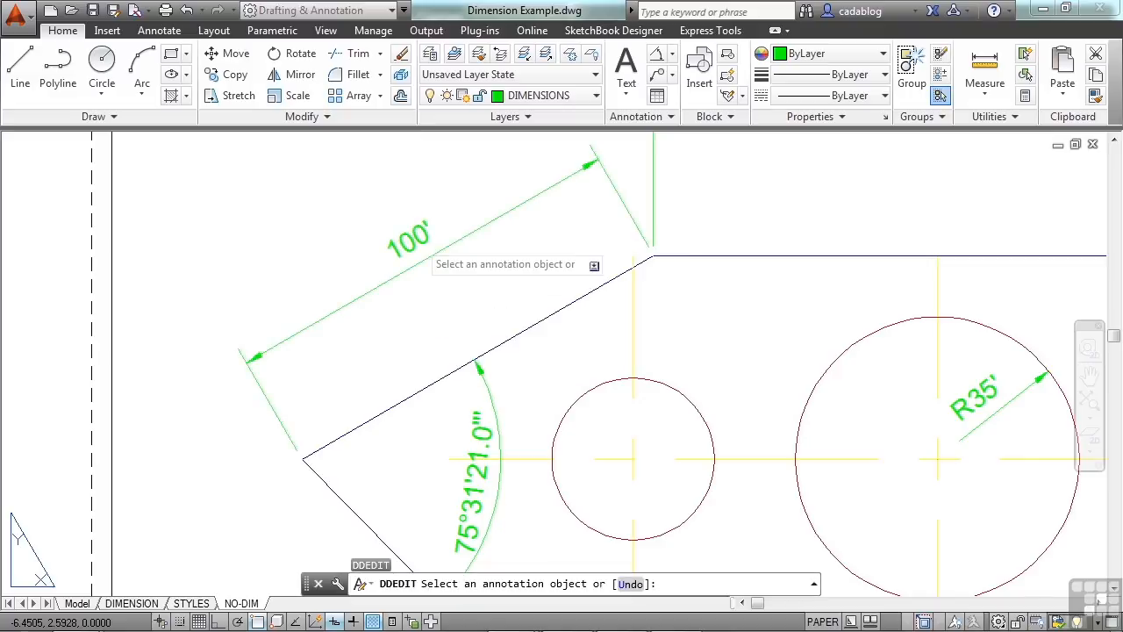
click(414, 246)
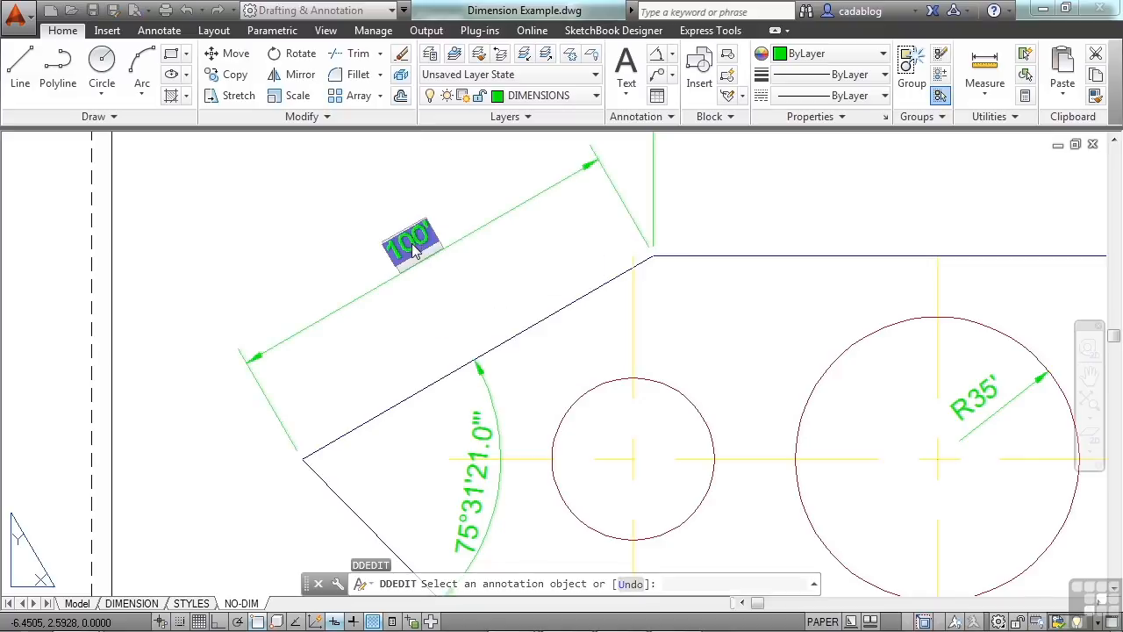
key(Escape)
key(Escape)
key(Escape)
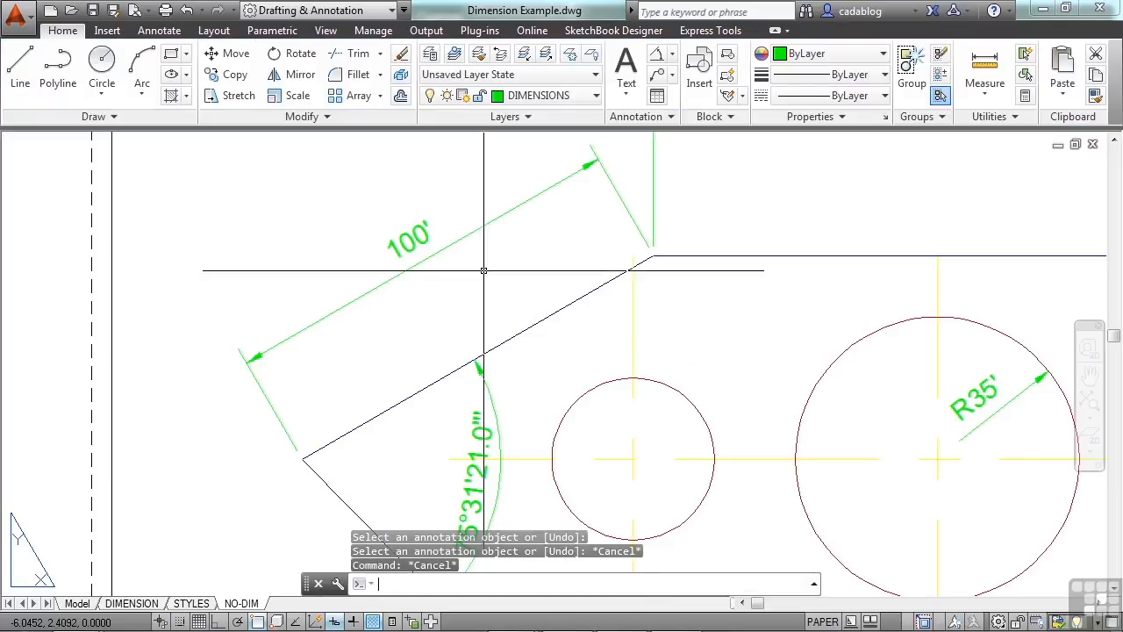
Step: Try to open the aligned dimension's text for editing directly on the layout, and return to paper space after each attempt
double_click(402, 237)
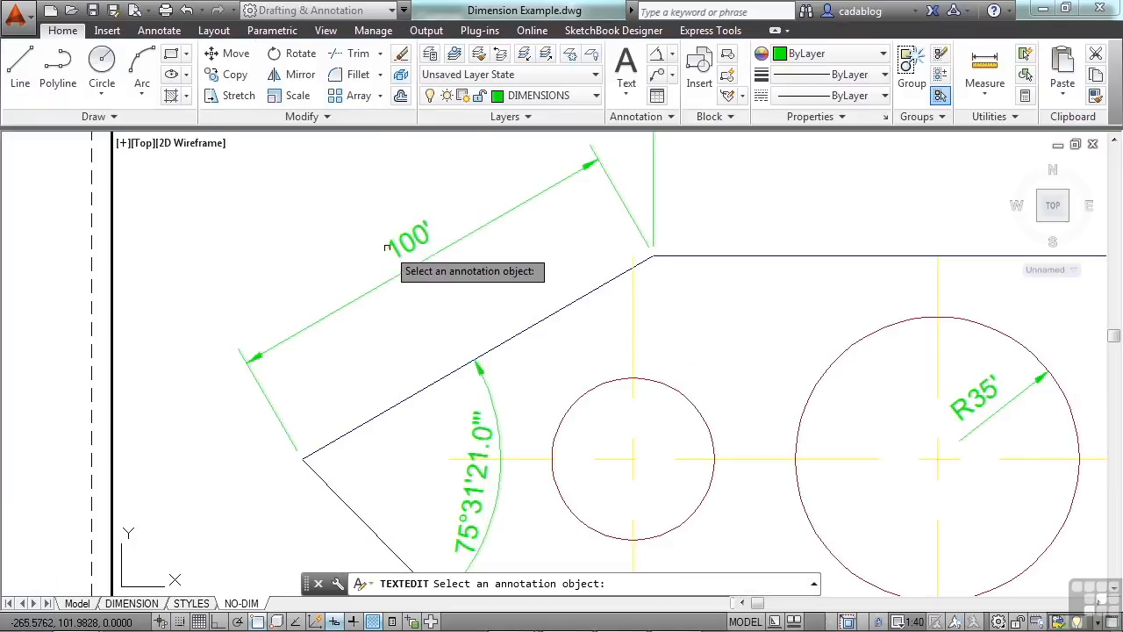
key(Escape)
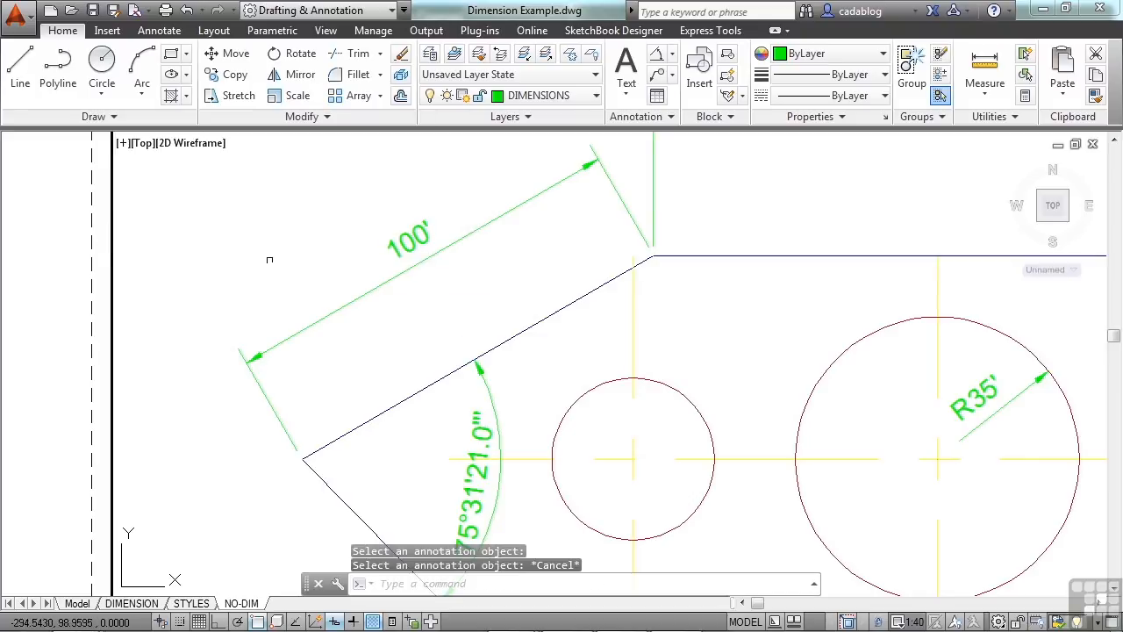
click(746, 622)
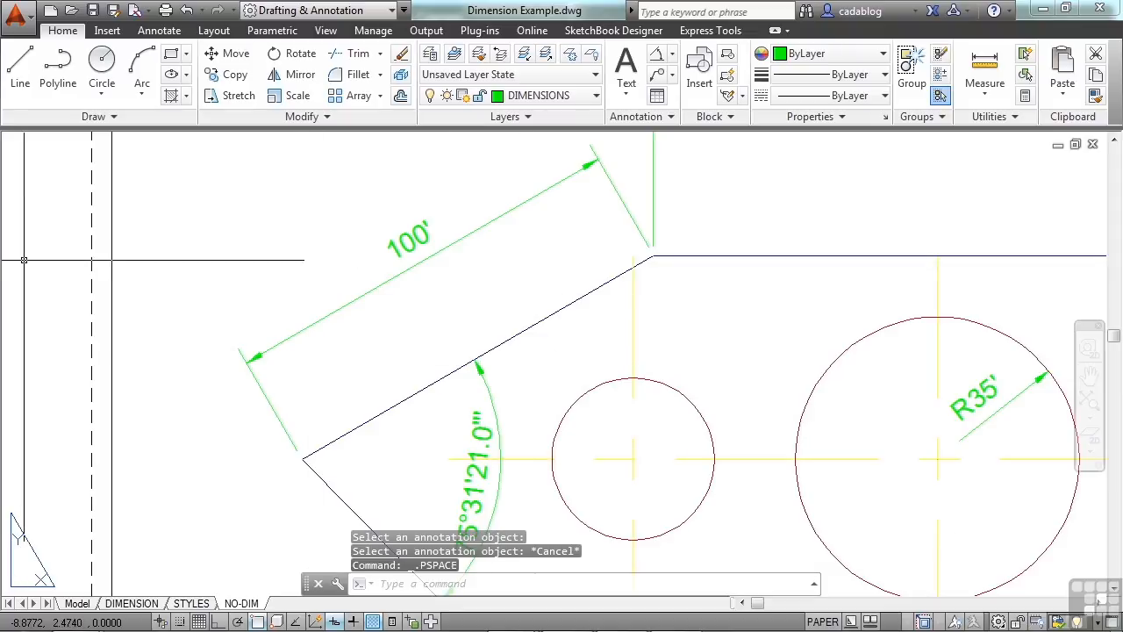
scroll(291, 290, down, 3)
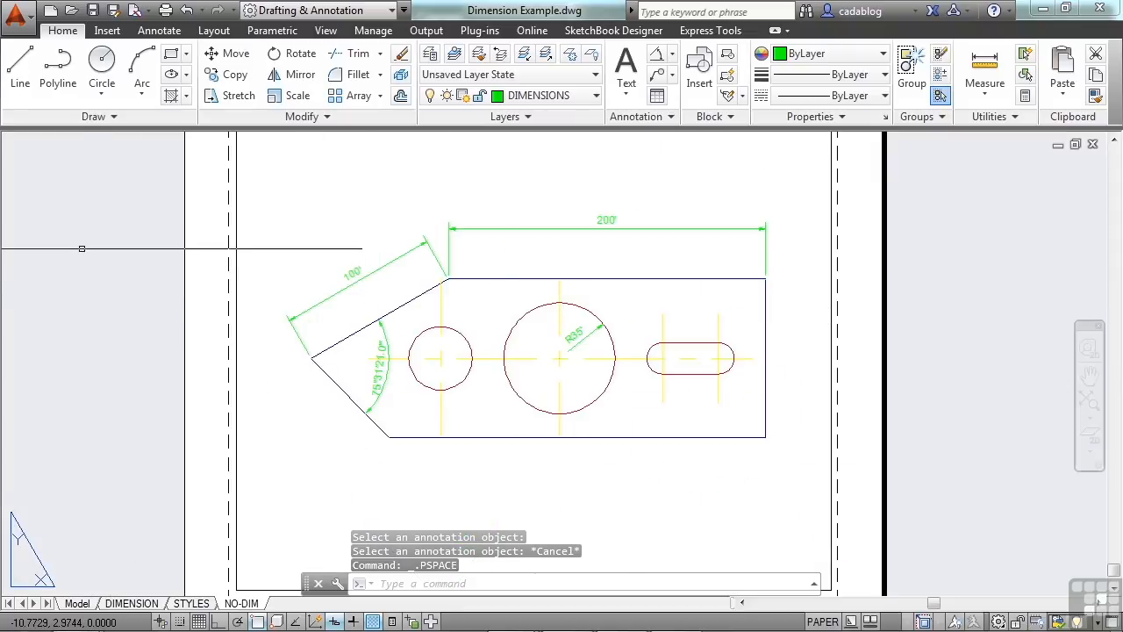
click(88, 257)
click(76, 231)
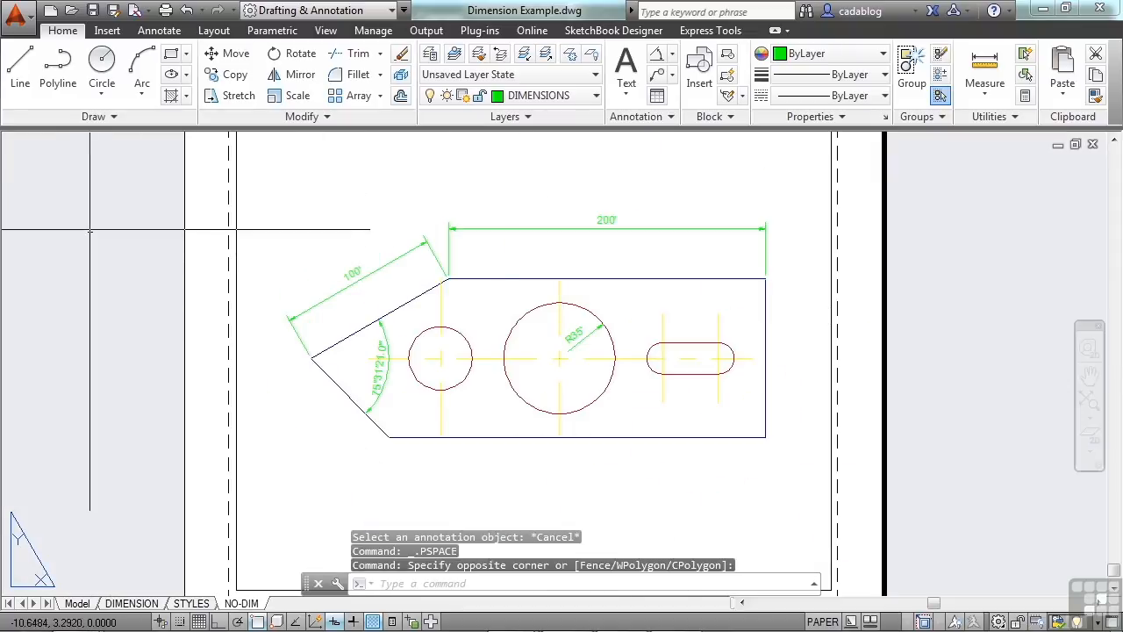
scroll(320, 294, up, 5)
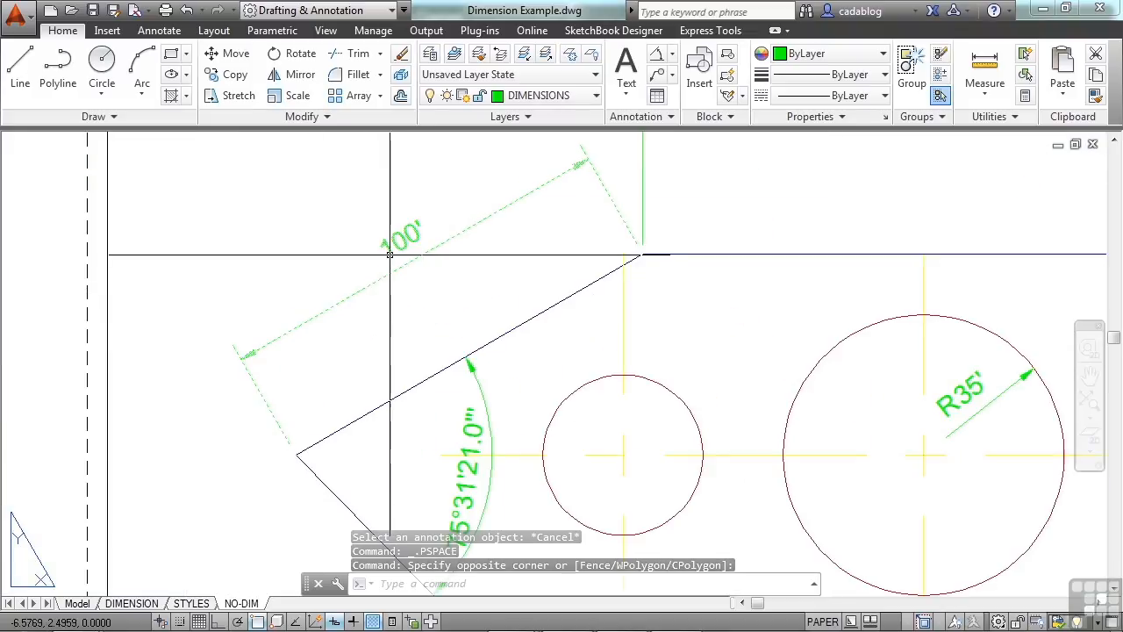
double_click(389, 254)
key(Escape)
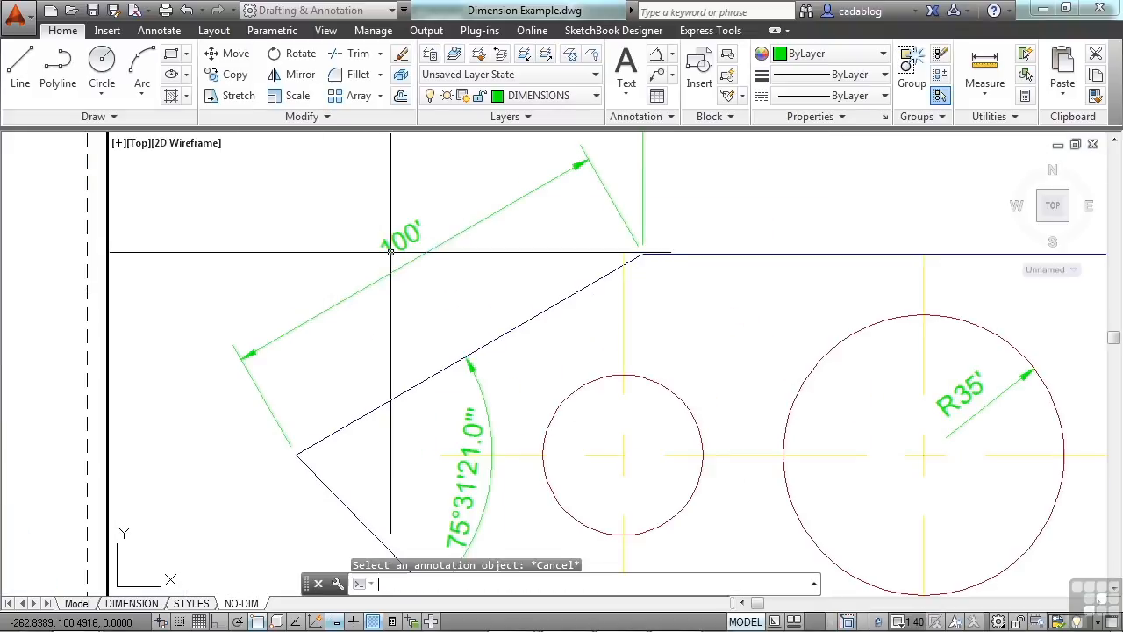
double_click(40, 272)
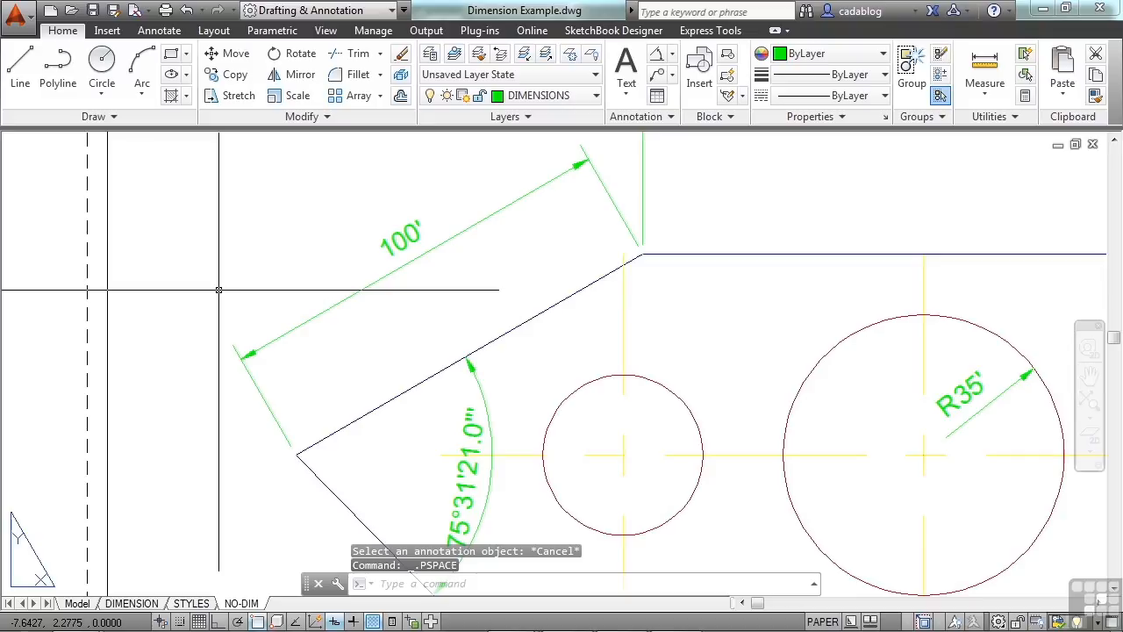
Step: Edit the aligned dimension's text with DDEDIT, replacing the measured value with the word DIMENSION
text(e)
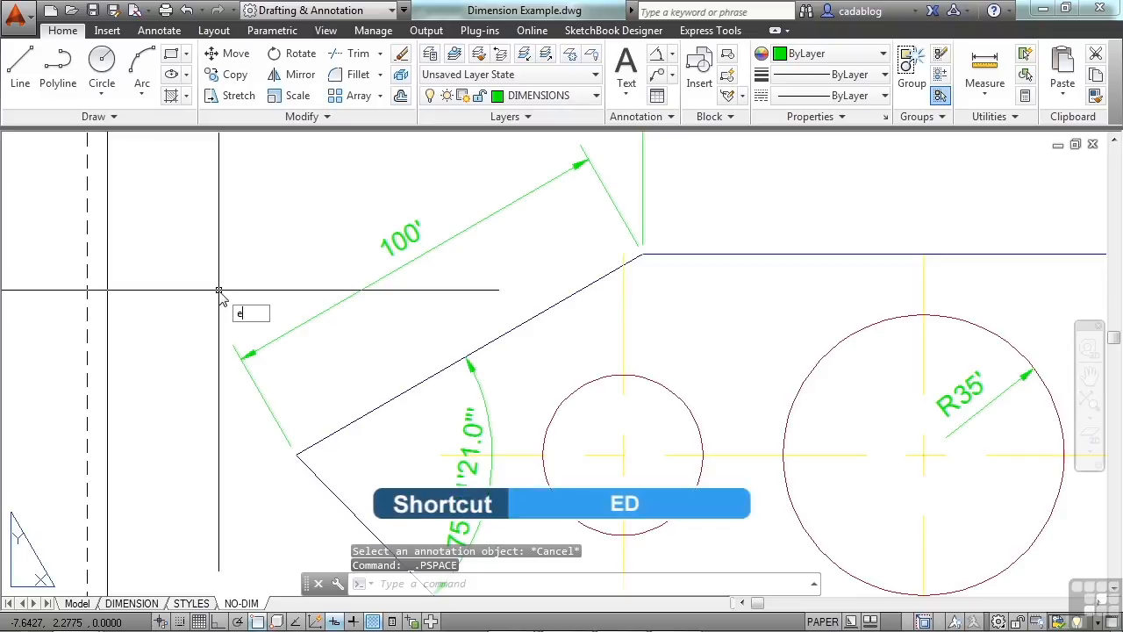
text(d)
key(Return)
click(349, 292)
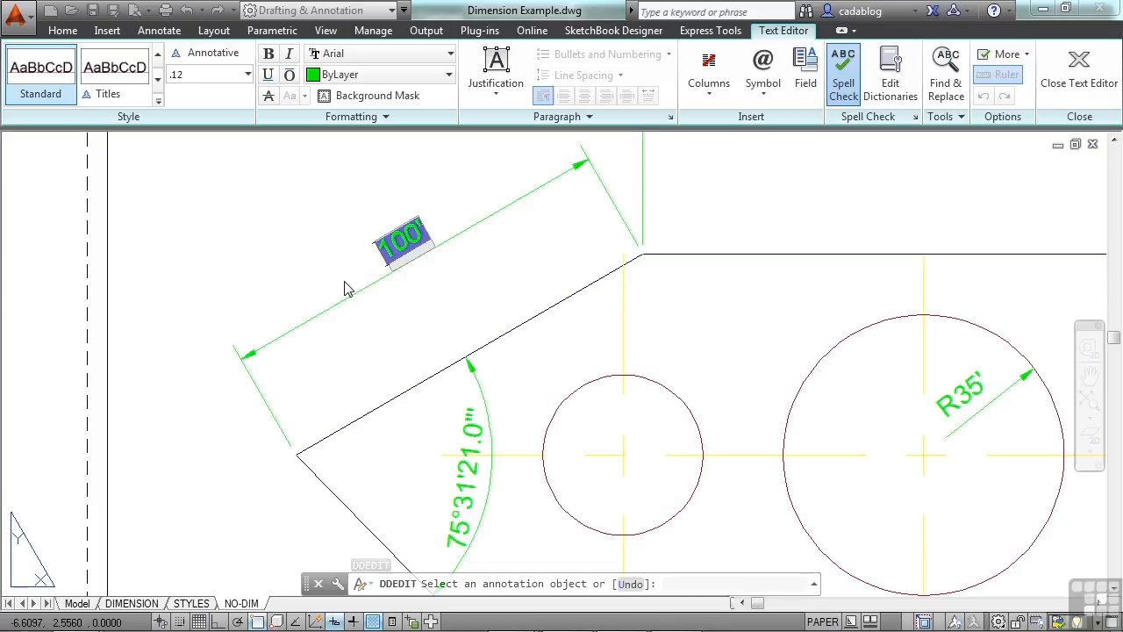
key(Caps_Lock)
text(DIMENSION)
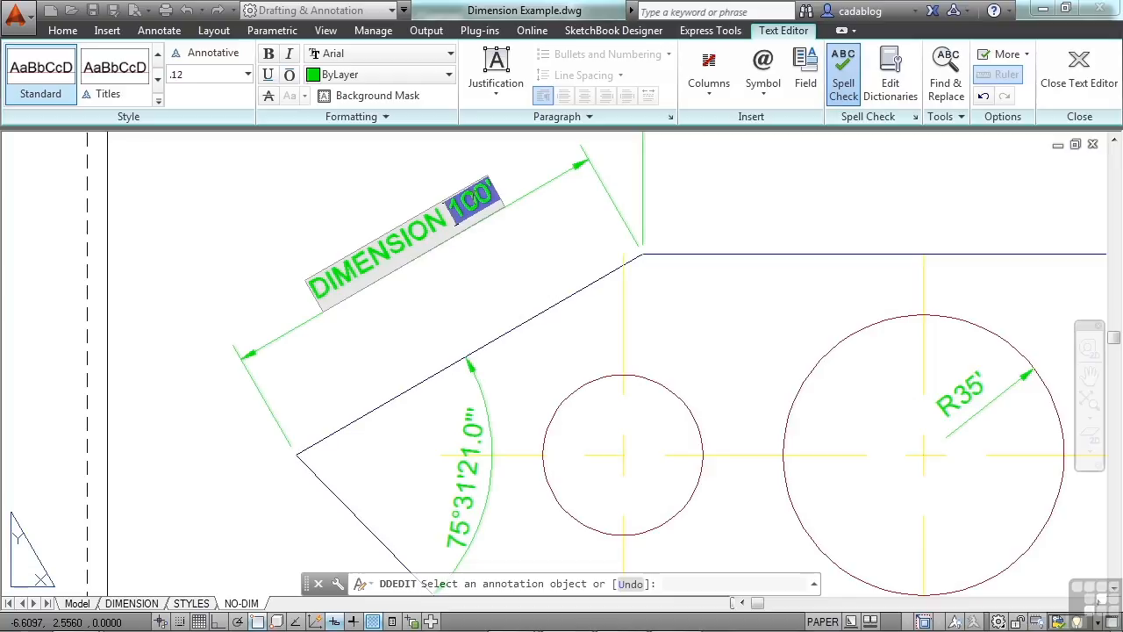
key(Delete)
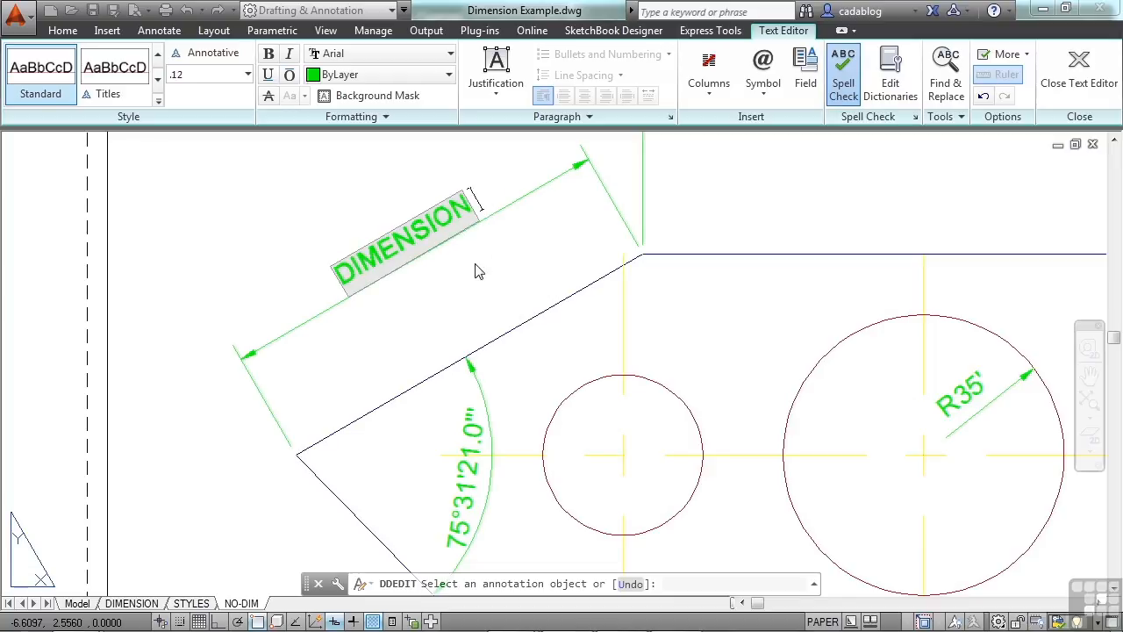
click(307, 224)
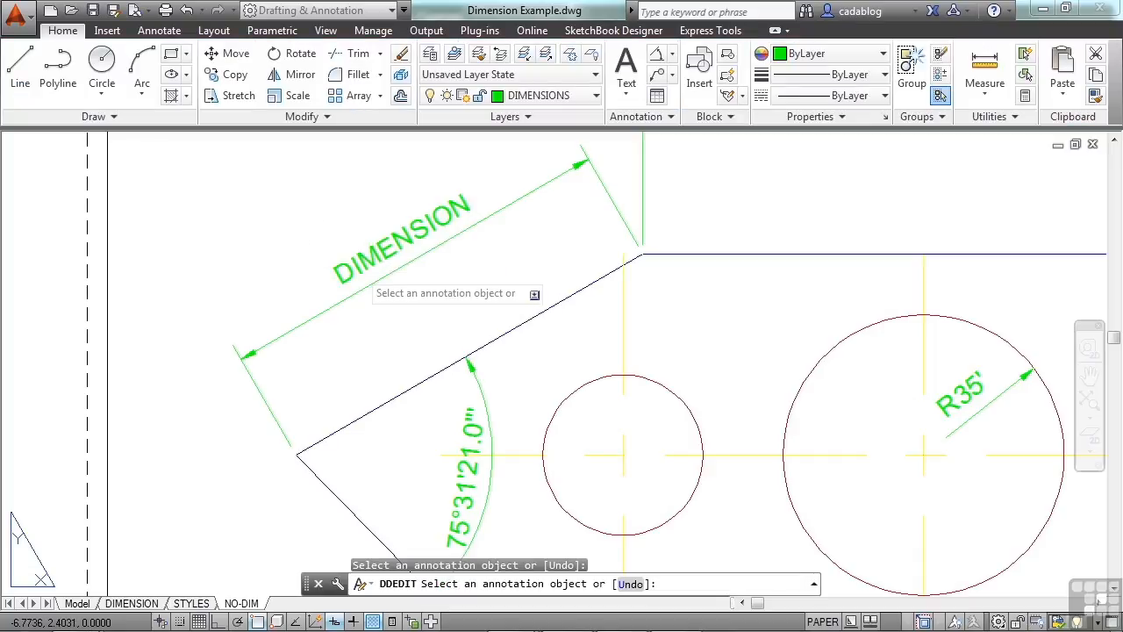
Step: Replace the aligned dimension's text DIMENSION with the measured-value placeholder <> followed by a manually entered 100'
click(361, 274)
key(Delete)
key(Delete)
key(Delete)
key(Delete)
key(Delete)
key(Delete)
key(Delete)
key(Delete)
key(Delete)
text(<>)
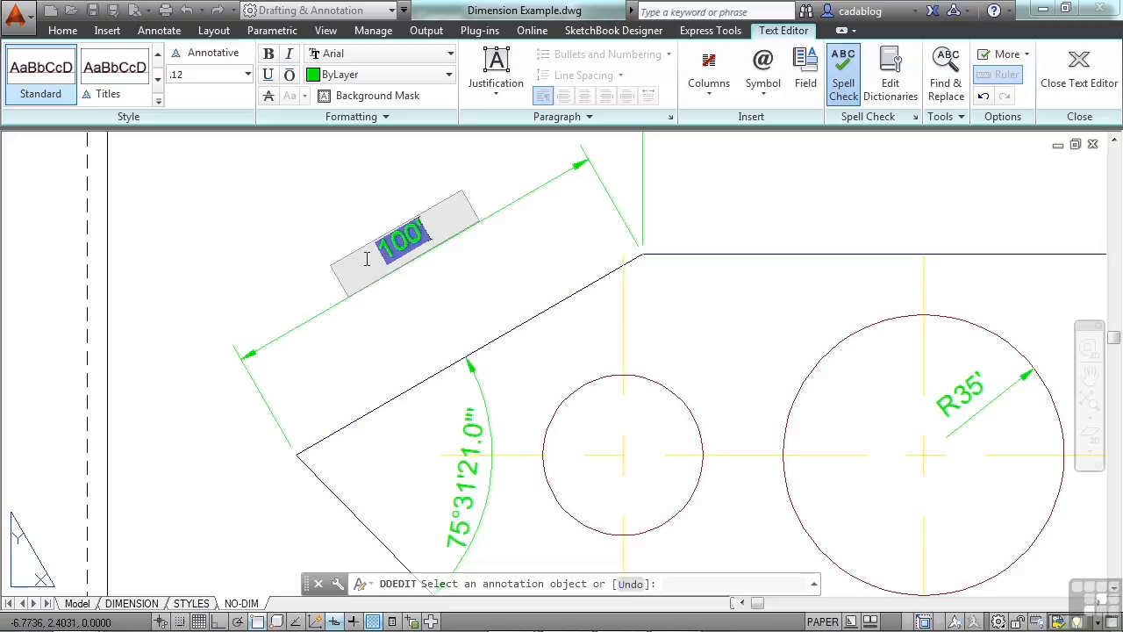
text(100')
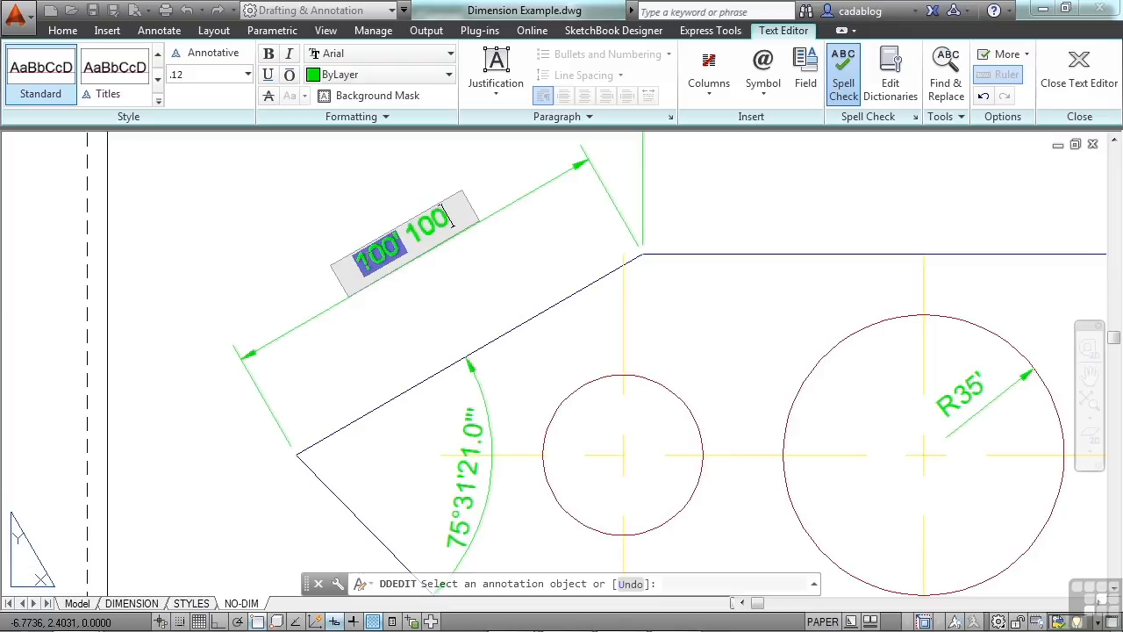
click(376, 299)
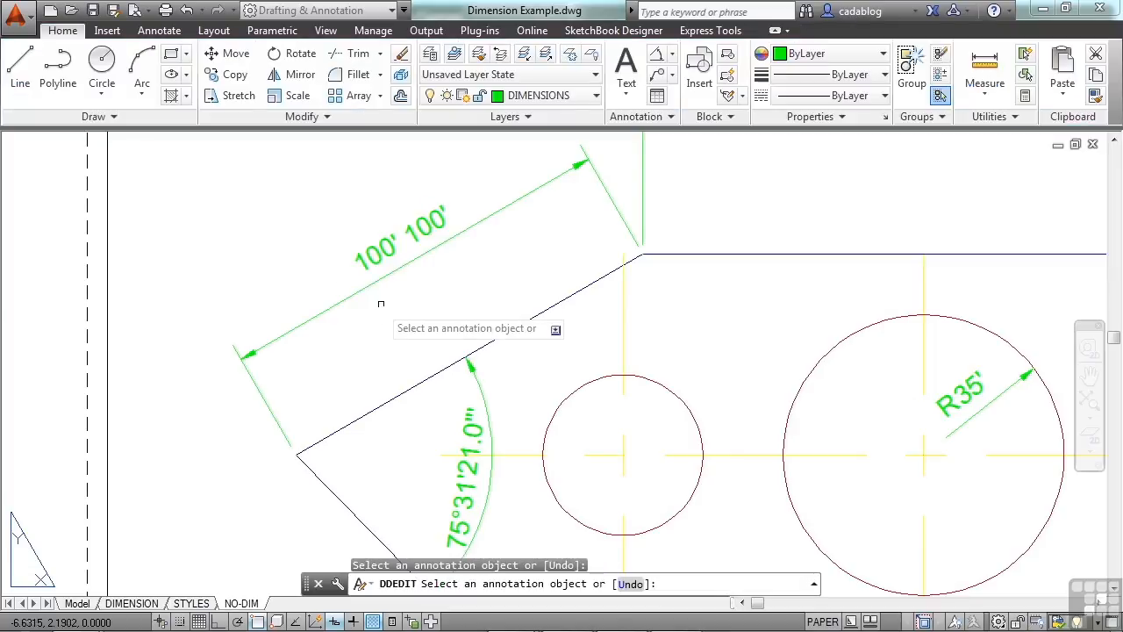
Step: Remove the measured-value field from the aligned dimension's text and override the text with 99'
click(390, 244)
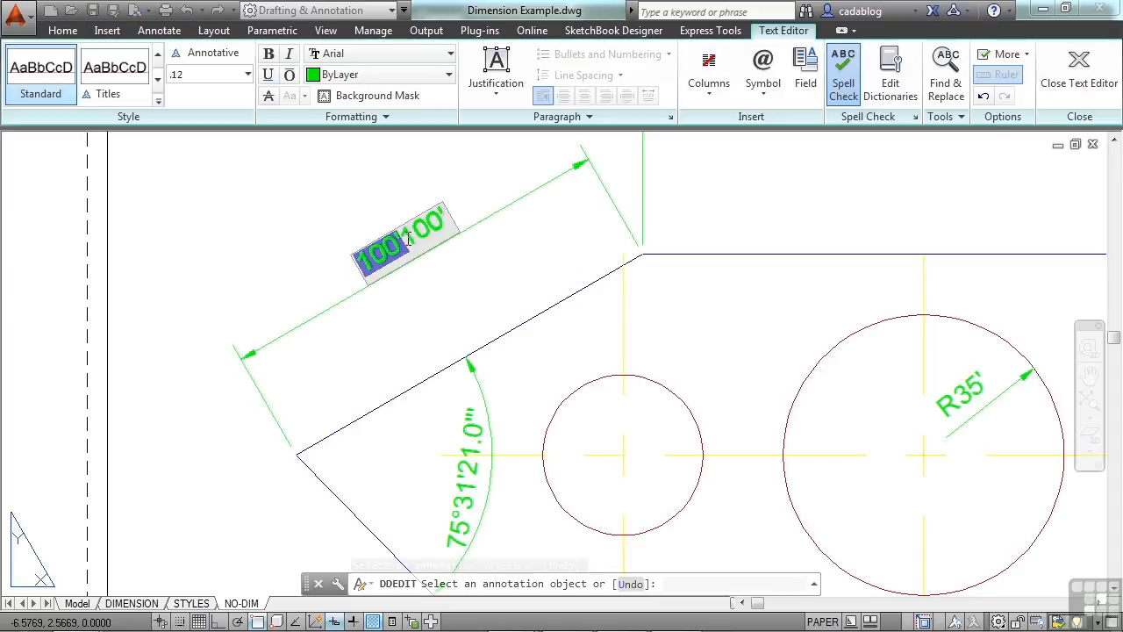
key(Delete)
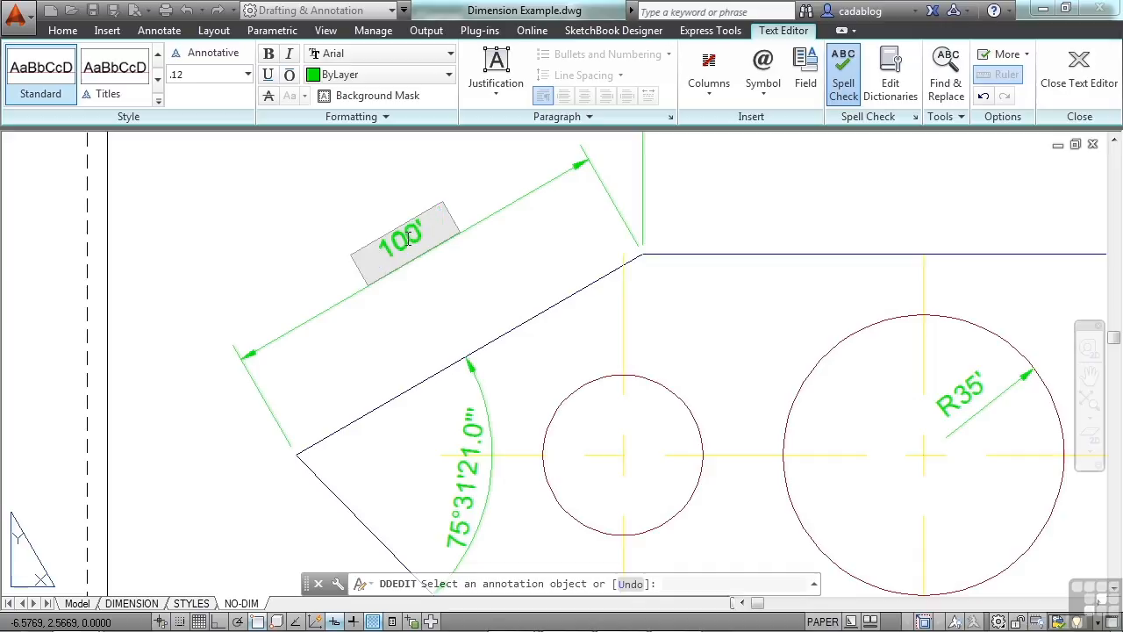
key(Delete)
key(Delete)
key(Delete)
text(99)
click(351, 194)
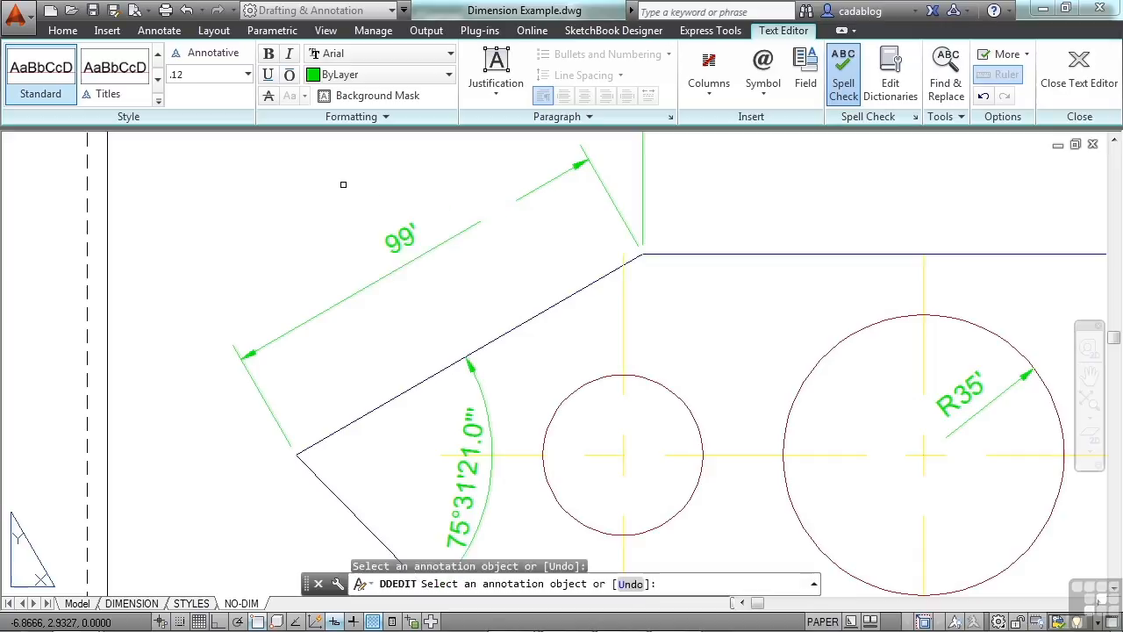
scroll(344, 336, down, 4)
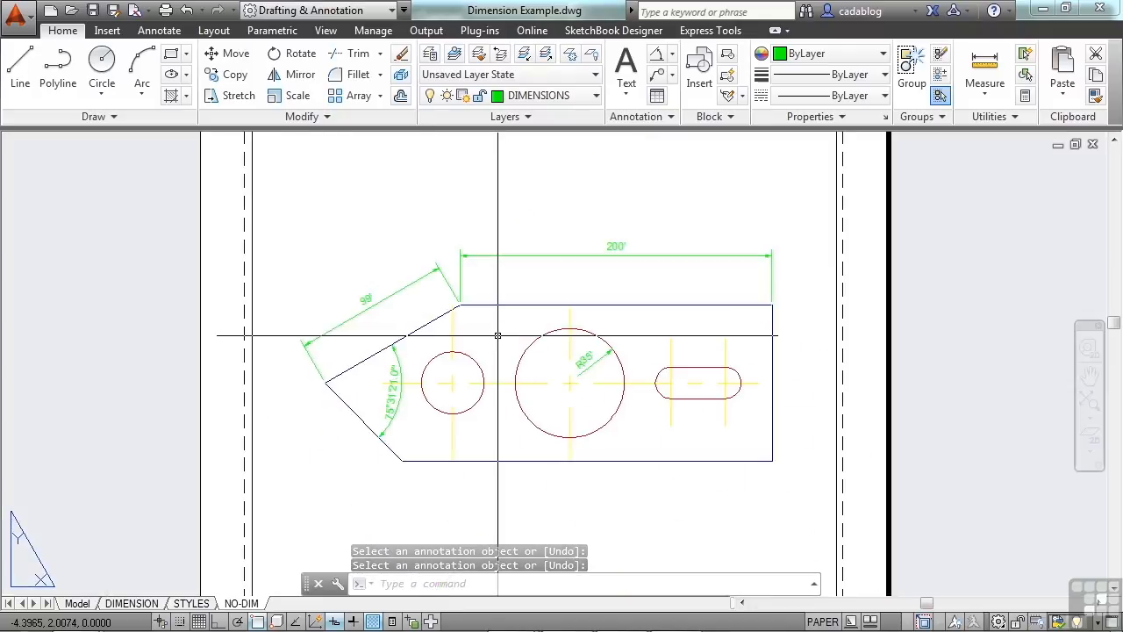